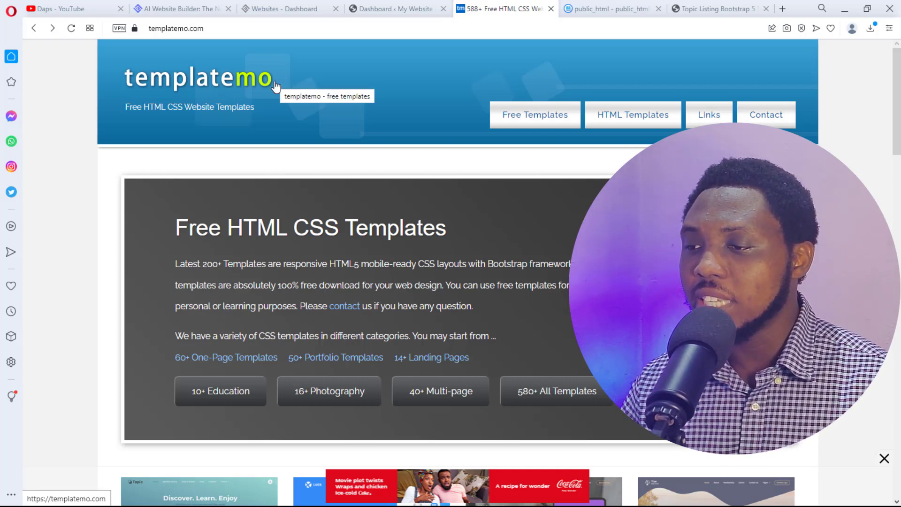
- Open the Topic Listing template's page on templatemo and view its uploaded files in the public_html folder
{"action": "scroll", "coordinate": [610, 162], "scroll_direction": "down", "scroll_amount": 6}
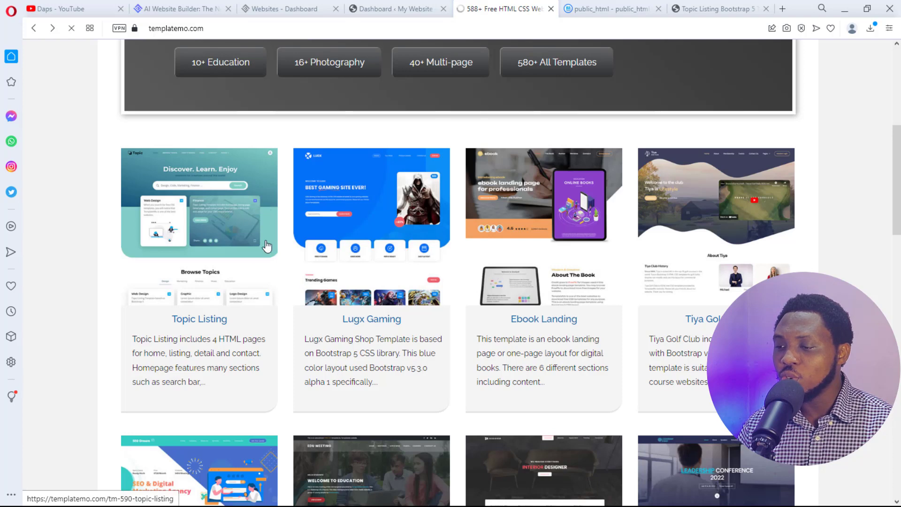
{"action": "left_click", "coordinate": [189, 249]}
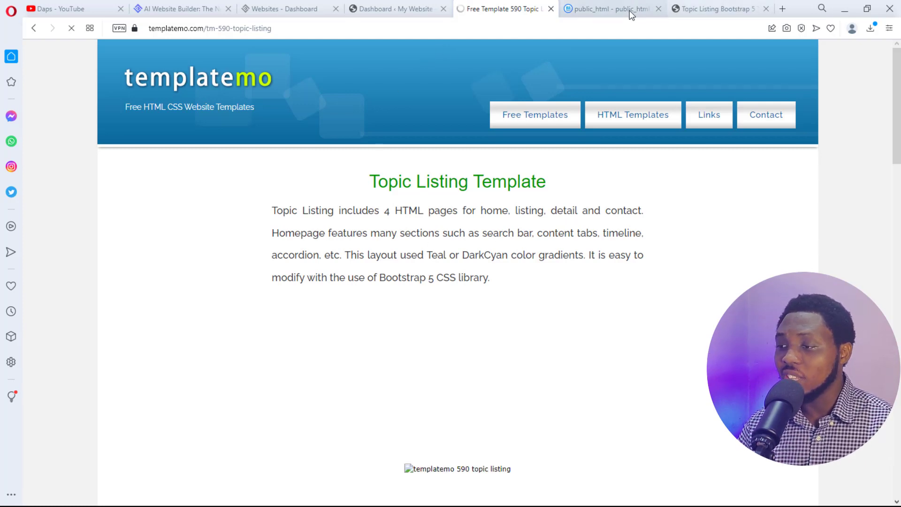
{"action": "left_click", "coordinate": [606, 9]}
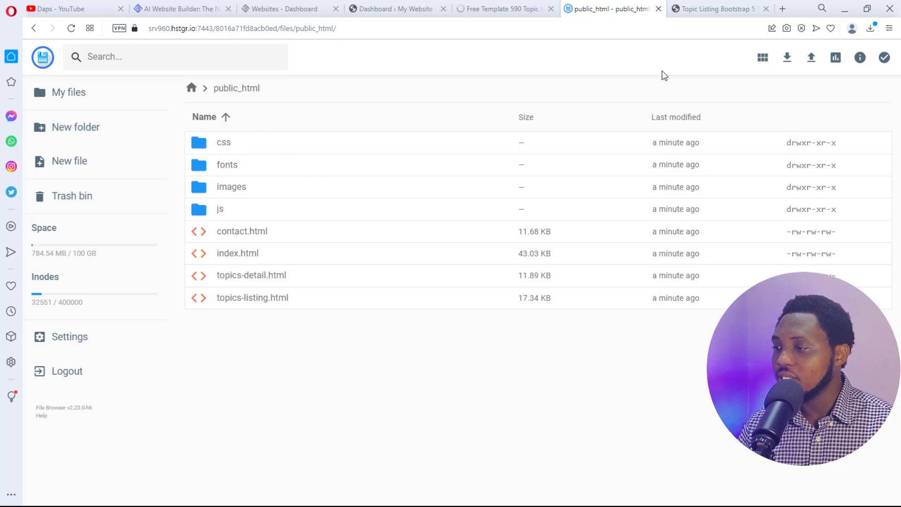
- Look through the live Topic Listing site at citiesofash.com, including its topic cards and the How does it work section
{"action": "left_click", "coordinate": [702, 8]}
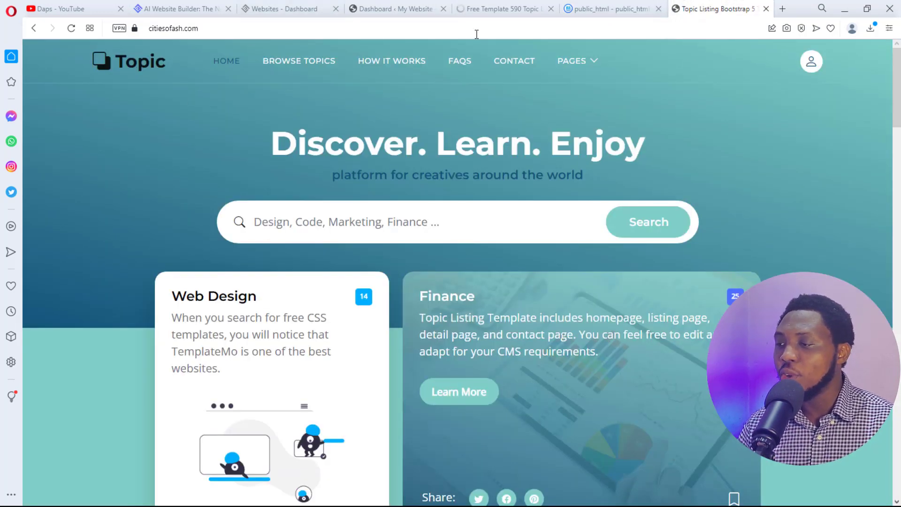
{"action": "scroll", "coordinate": [677, 202], "scroll_direction": "down", "scroll_amount": 10}
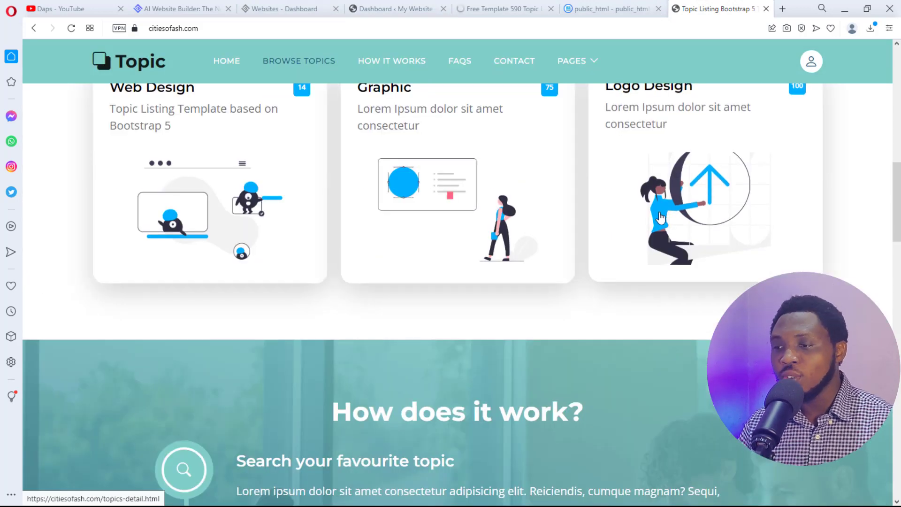
{"action": "scroll", "coordinate": [660, 217], "scroll_direction": "down", "scroll_amount": 5}
{"action": "scroll", "coordinate": [660, 217], "scroll_direction": "up", "scroll_amount": 15}
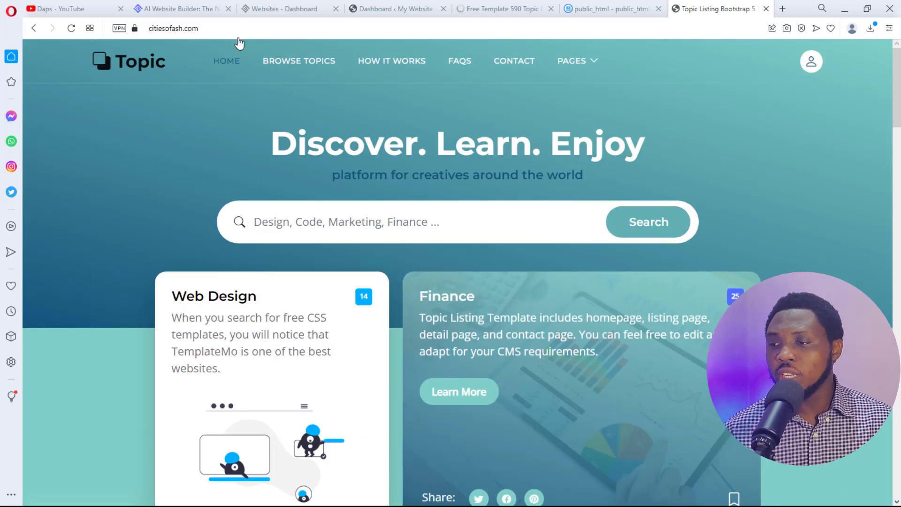
- Switch to 10Web and start an AI-generated website titled "Daps Tutorial" with the subdomain dapstutorial
{"action": "left_click", "coordinate": [183, 9]}
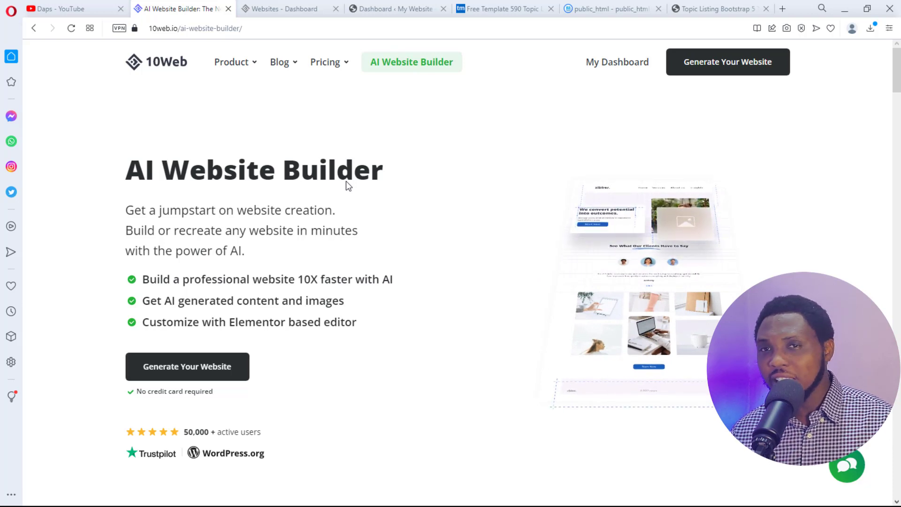
{"action": "scroll", "coordinate": [199, 318], "scroll_direction": "down", "scroll_amount": 1}
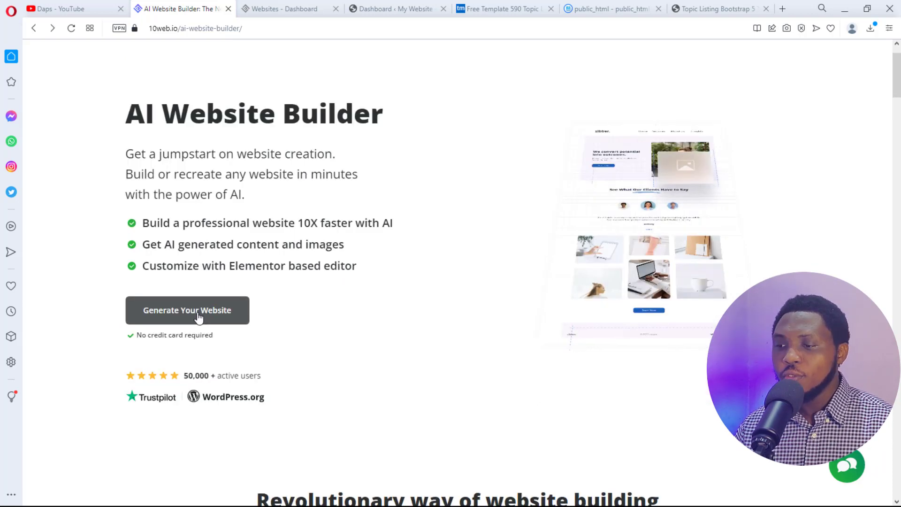
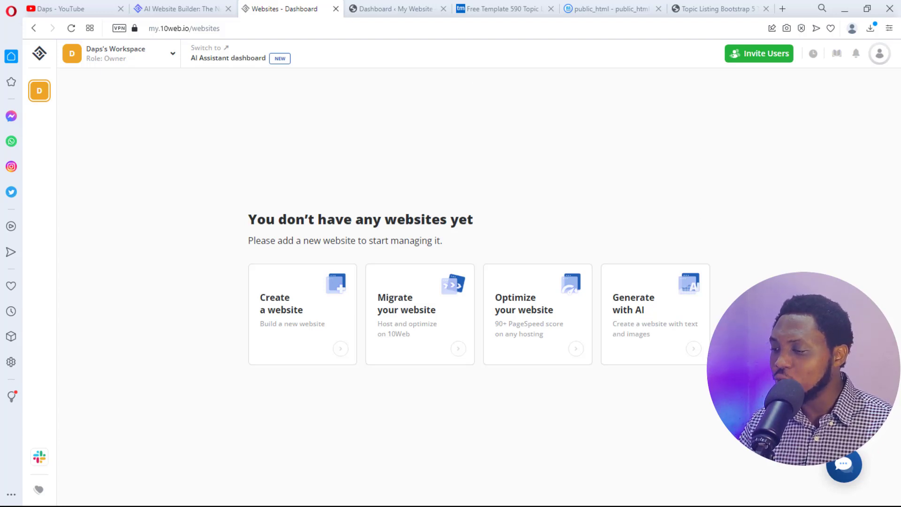
{"action": "left_click", "coordinate": [641, 305]}
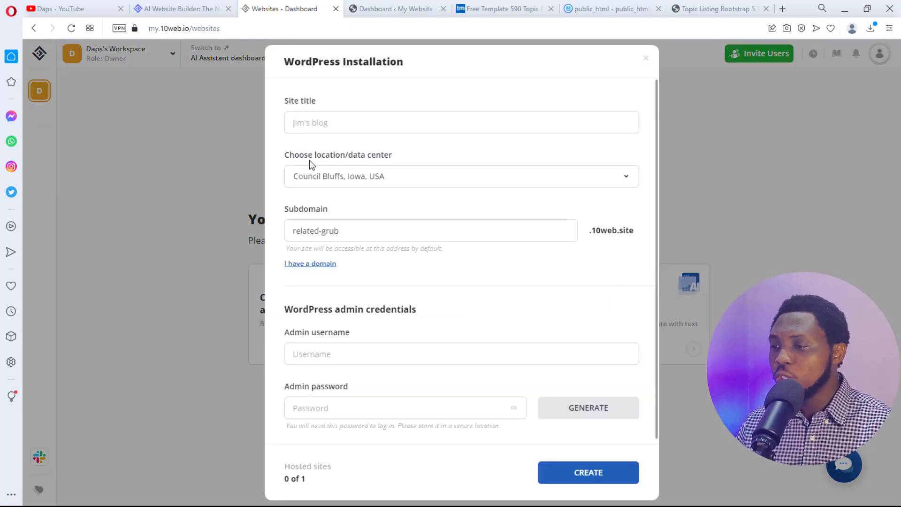
{"action": "left_click", "coordinate": [310, 122]}
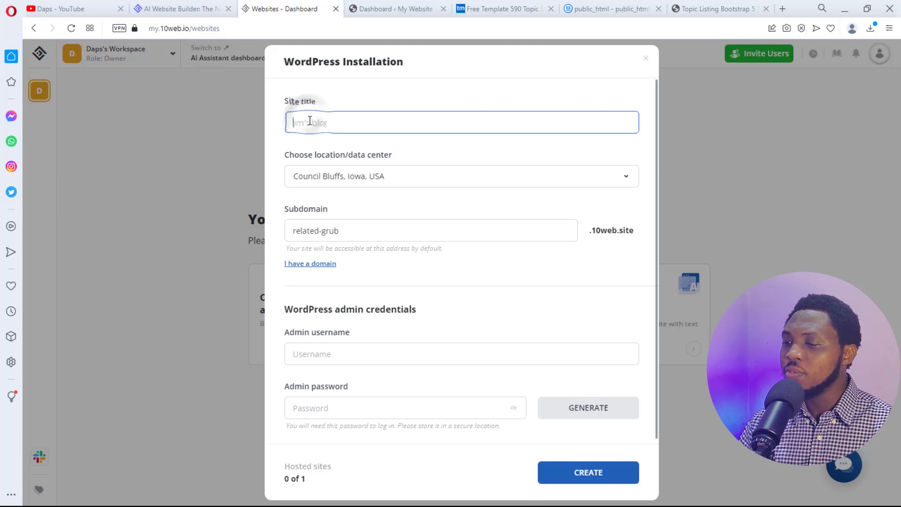
{"action": "type", "text": "Daps Tutorial"}
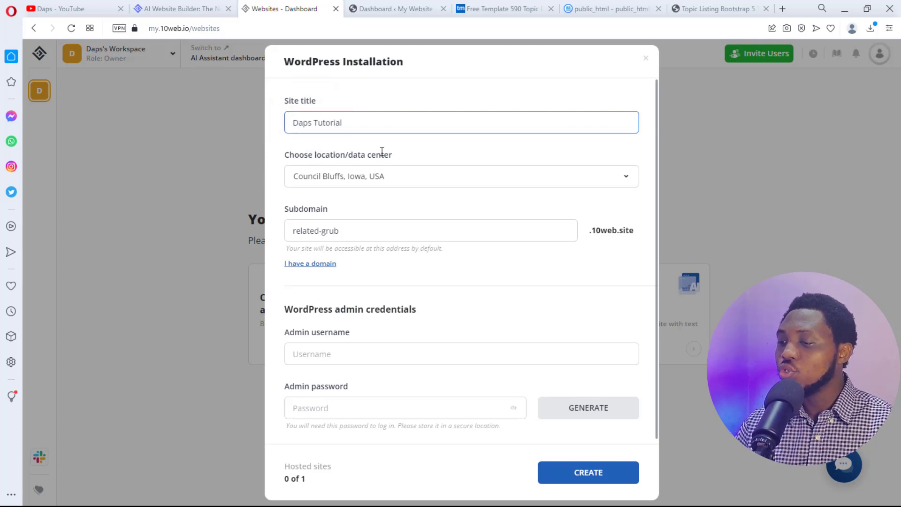
{"action": "scroll", "coordinate": [449, 171], "scroll_direction": "down", "scroll_amount": 1}
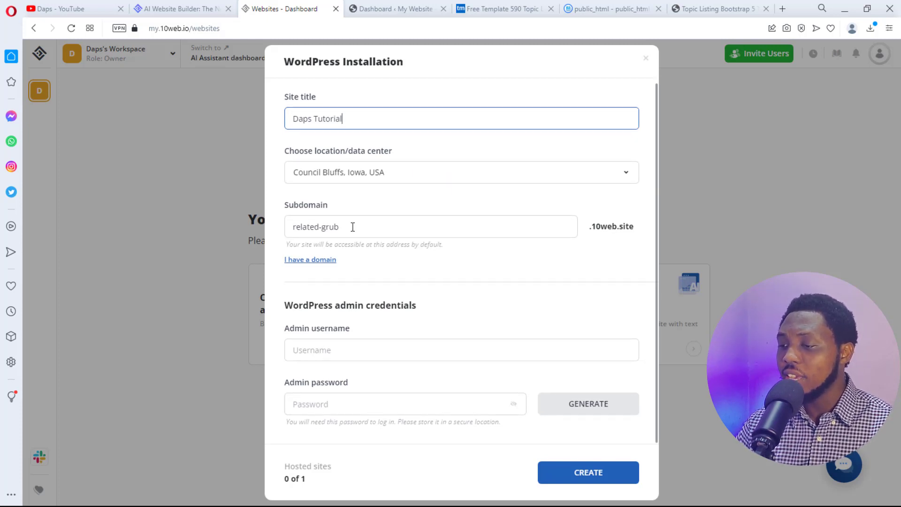
{"action": "left_click_drag", "start_coordinate": [352, 227], "coordinate": [260, 224]}
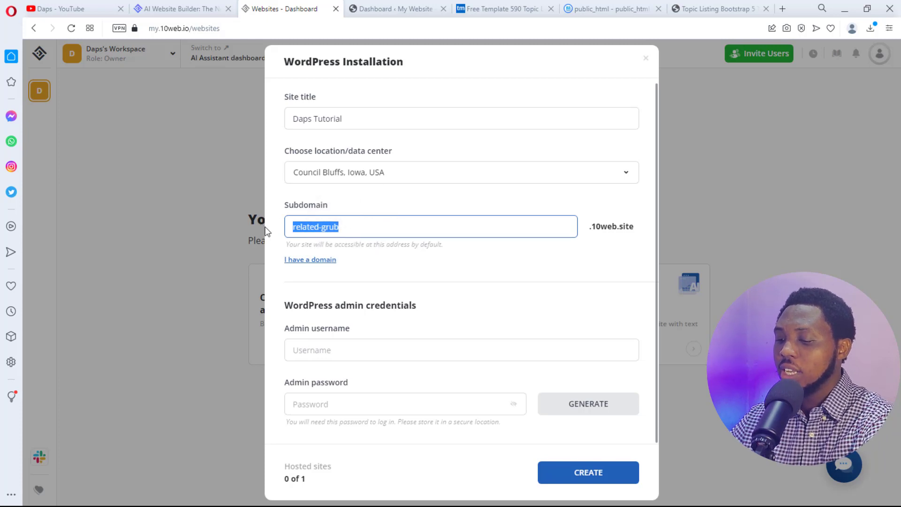
{"action": "type", "text": "dapstutorial"}
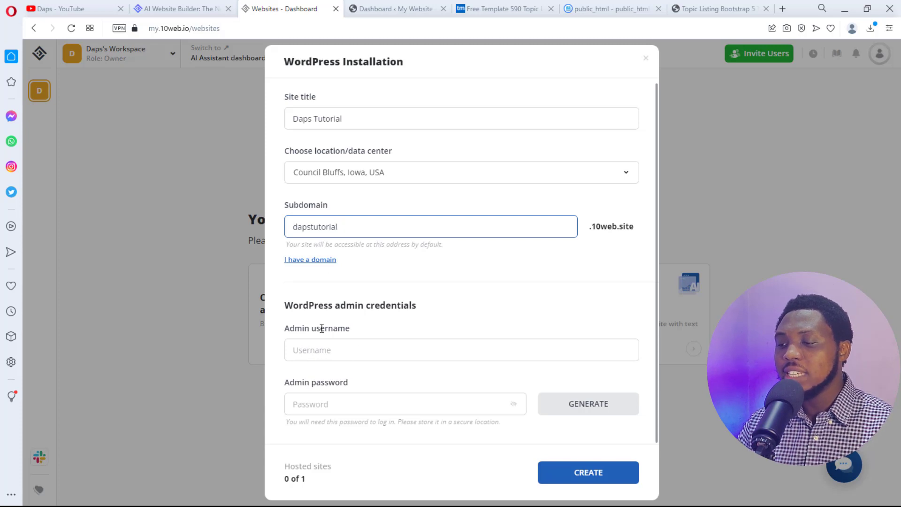
- Enter the WordPress admin username and admin password, and create the website
{"action": "left_click", "coordinate": [345, 358]}
{"action": "type", "text": "Daps"}
{"action": "key", "text": "Tab"}
{"action": "type", "text": "••••••••••••••••"}
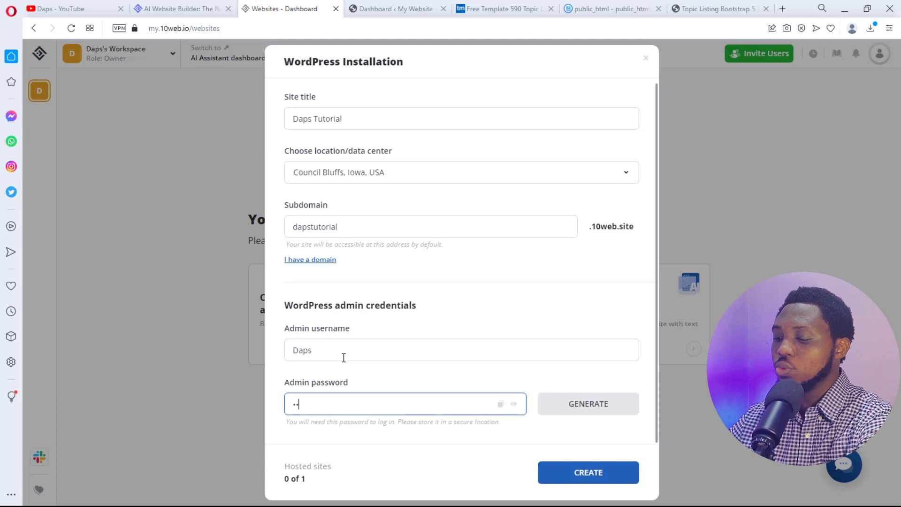
{"action": "left_click", "coordinate": [572, 469]}
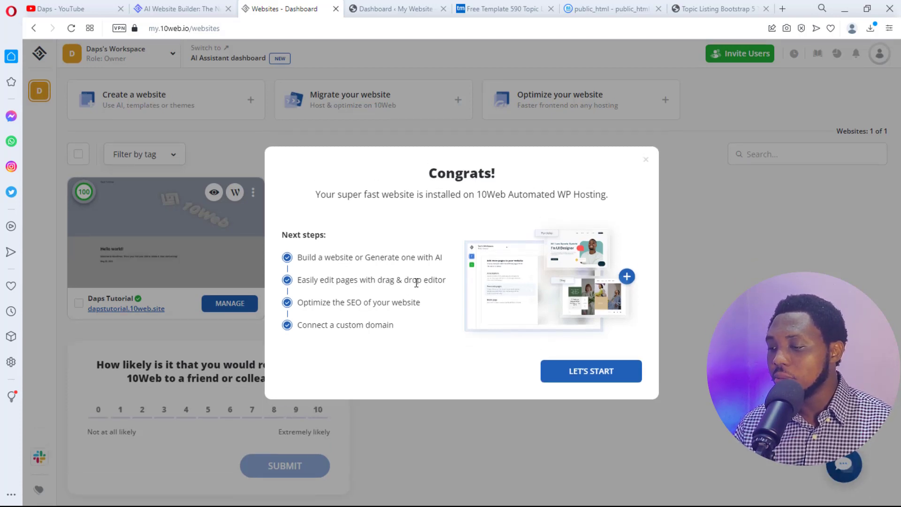
- Start the new site's setup in the AI Builder and check which environments it offers
{"action": "left_click", "coordinate": [607, 370]}
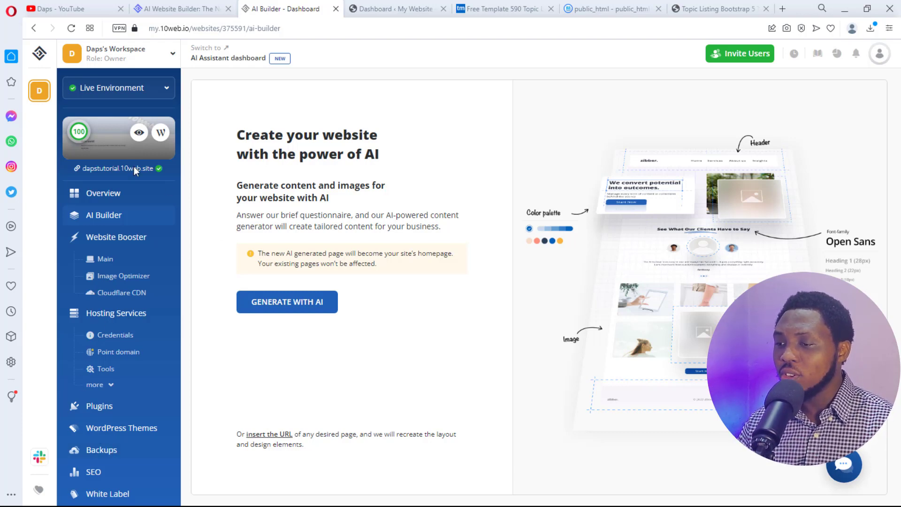
{"action": "left_click", "coordinate": [169, 93]}
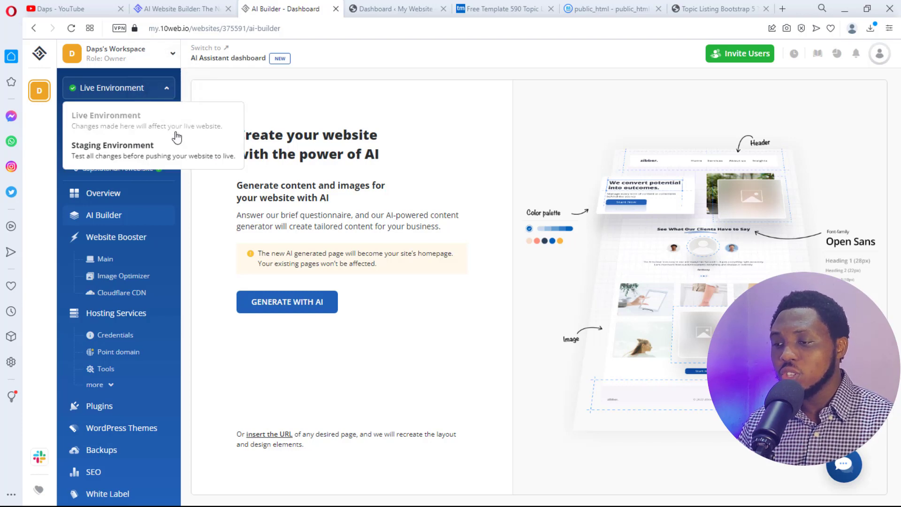
{"action": "left_click", "coordinate": [165, 94]}
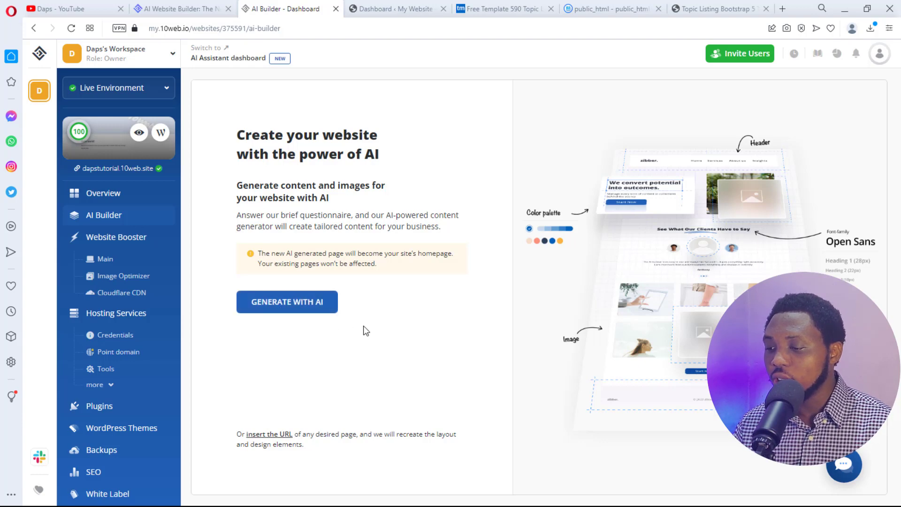
- Choose to recreate a page from an existing URL and set the new page's title to "Home"
{"action": "left_click", "coordinate": [261, 435]}
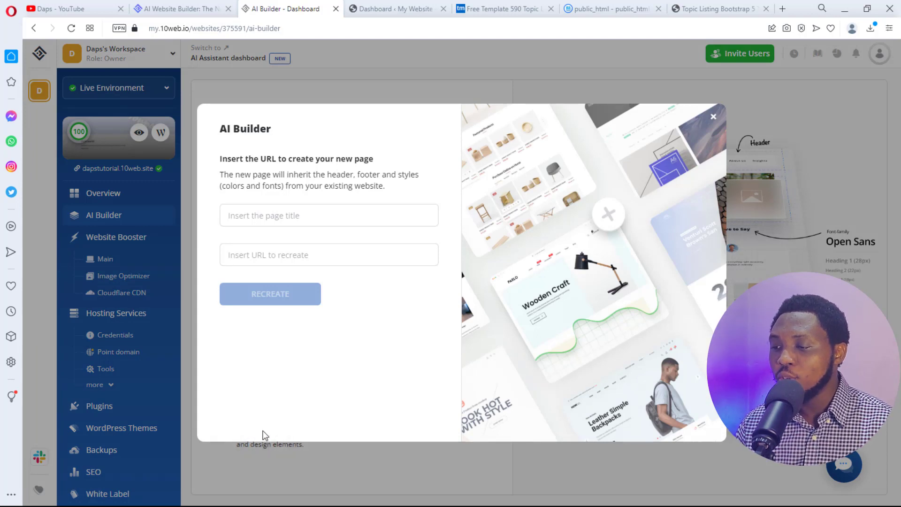
{"action": "left_click", "coordinate": [275, 216]}
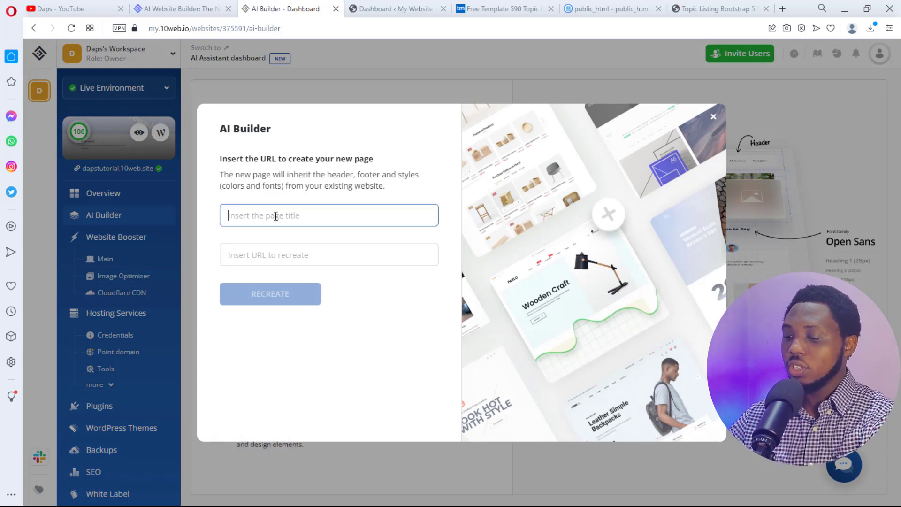
{"action": "type", "text": "Home"}
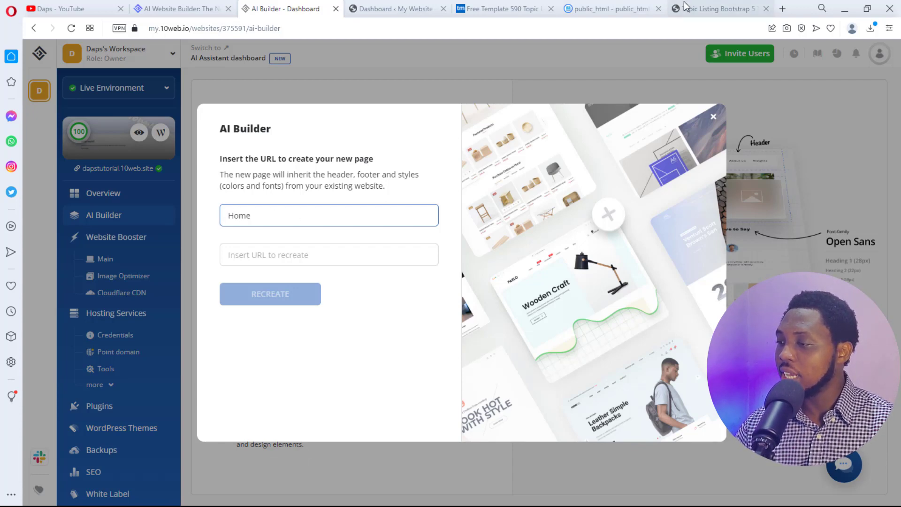
- Copy the address of the live Topic Listing site, citiesofash.com
{"action": "left_click", "coordinate": [711, 9]}
{"action": "left_click", "coordinate": [157, 32]}
{"action": "right_click", "coordinate": [172, 31]}
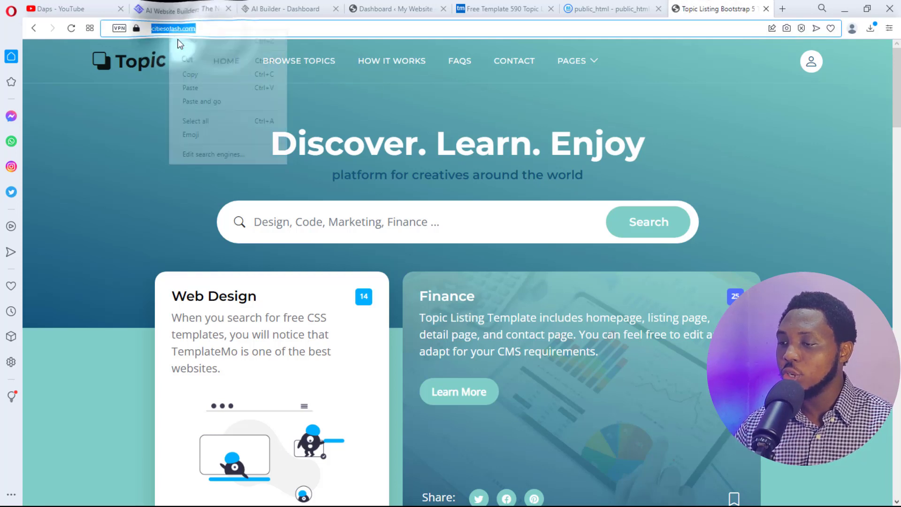
{"action": "left_click", "coordinate": [195, 73]}
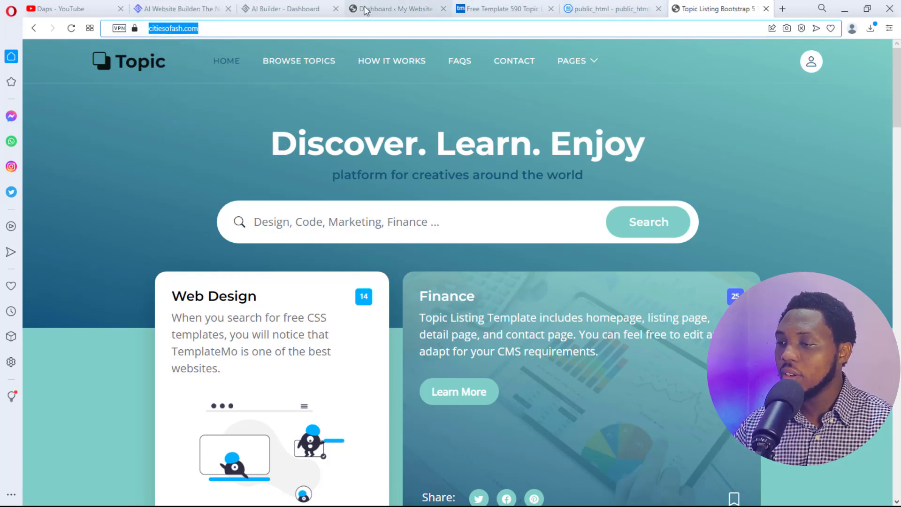
{"action": "left_click", "coordinate": [296, 10]}
{"action": "left_click", "coordinate": [266, 254]}
{"action": "key", "text": "ctrl+v"}
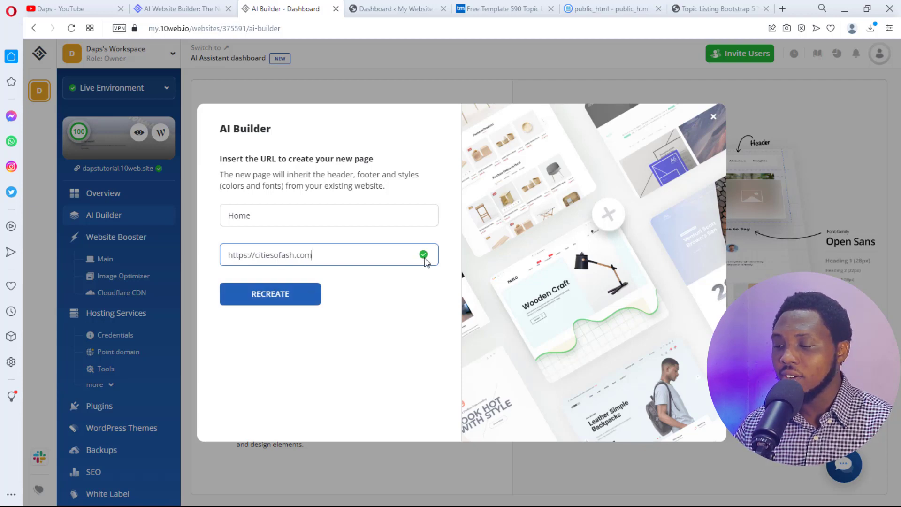
{"action": "left_click", "coordinate": [270, 297]}
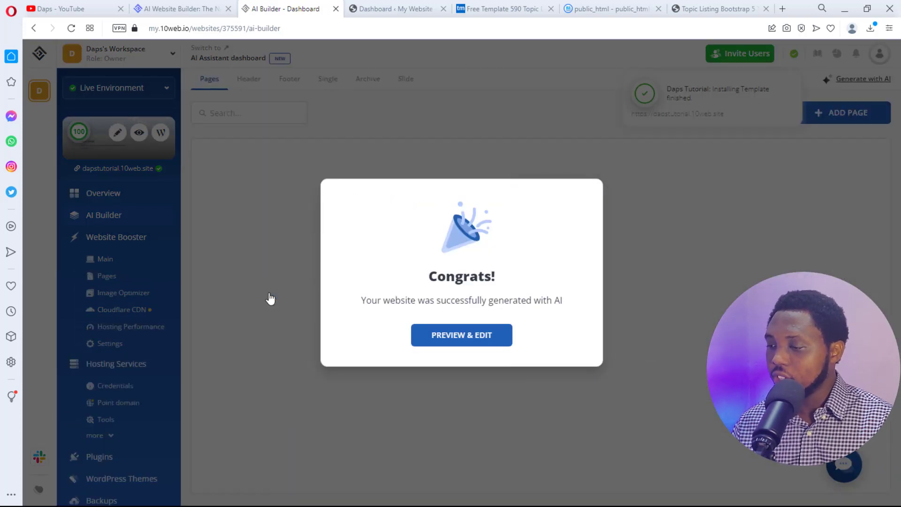
{"action": "left_click", "coordinate": [459, 340]}
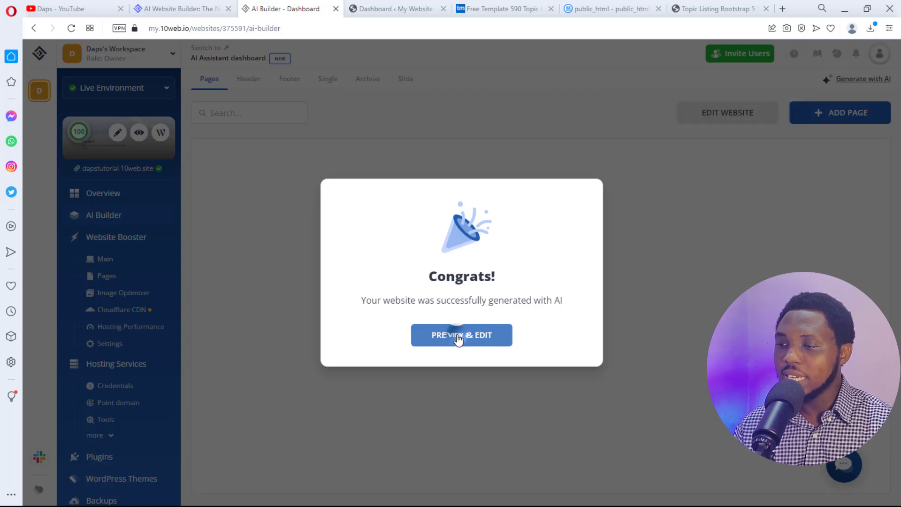
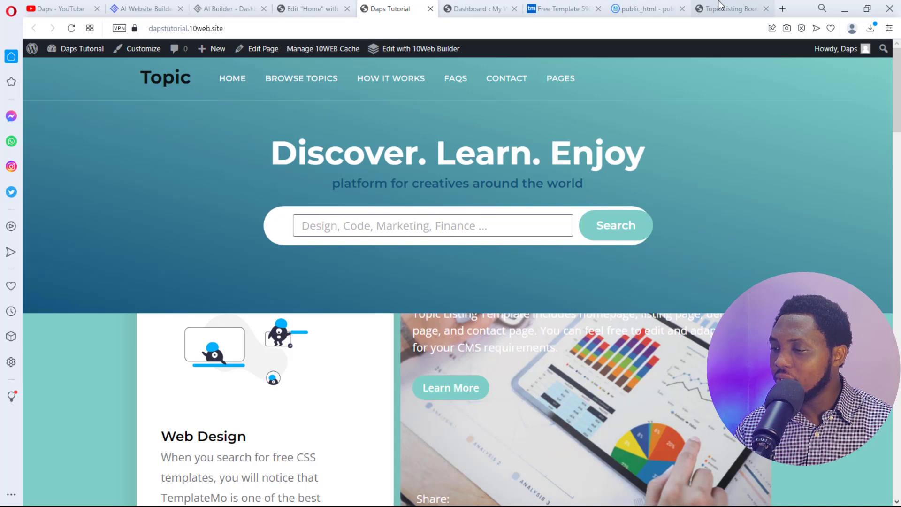
- Review the original citiesofash.com page from the hero section to the footer for comparison with the recreated site
{"action": "left_click", "coordinate": [716, 6]}
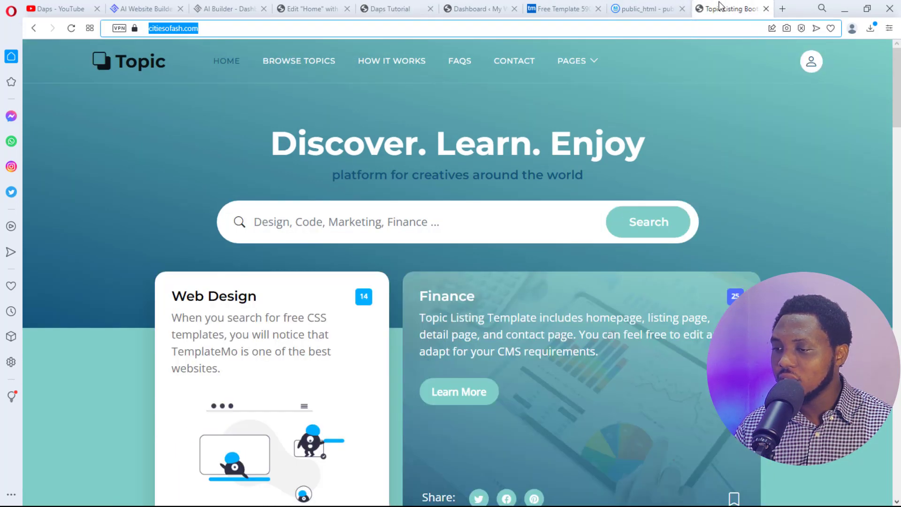
{"action": "scroll", "coordinate": [770, 210], "scroll_direction": "down", "scroll_amount": 3}
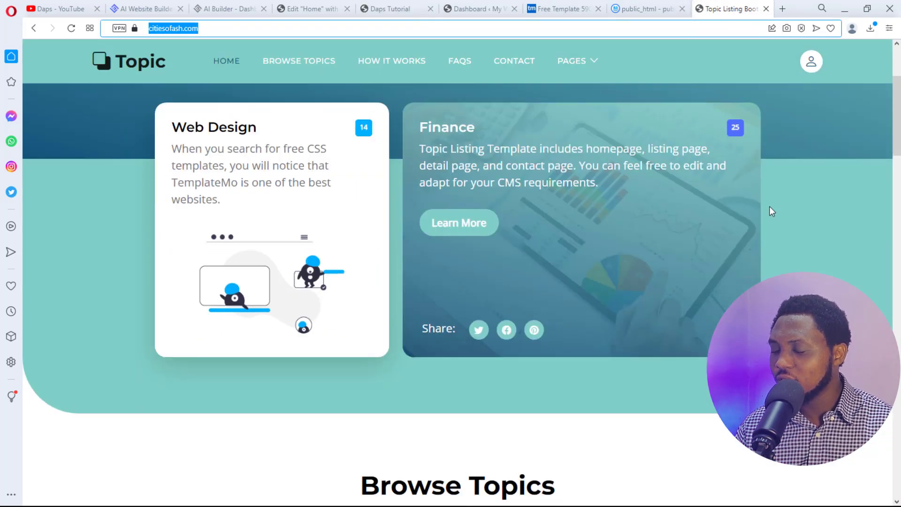
{"action": "scroll", "coordinate": [770, 210], "scroll_direction": "down", "scroll_amount": 9}
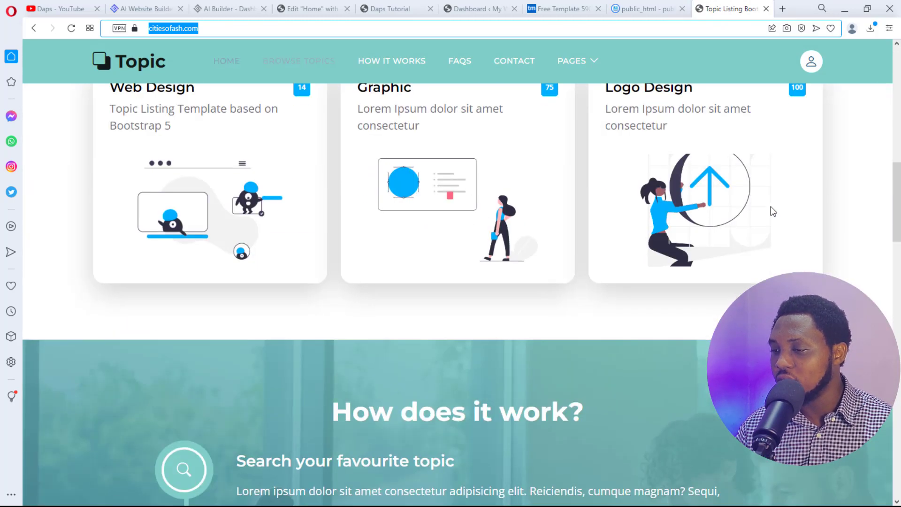
{"action": "scroll", "coordinate": [770, 207], "scroll_direction": "down", "scroll_amount": 20}
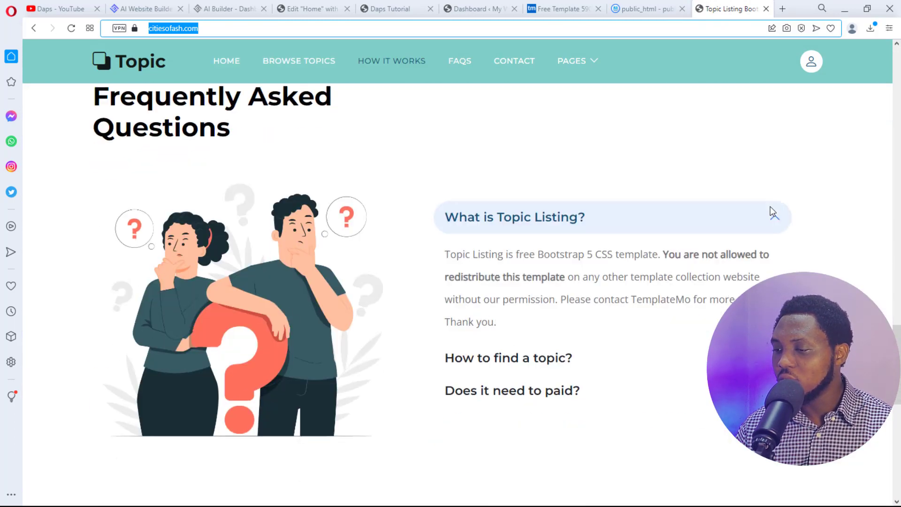
{"action": "scroll", "coordinate": [770, 210], "scroll_direction": "down", "scroll_amount": 5}
{"action": "scroll", "coordinate": [769, 209], "scroll_direction": "up", "scroll_amount": 2}
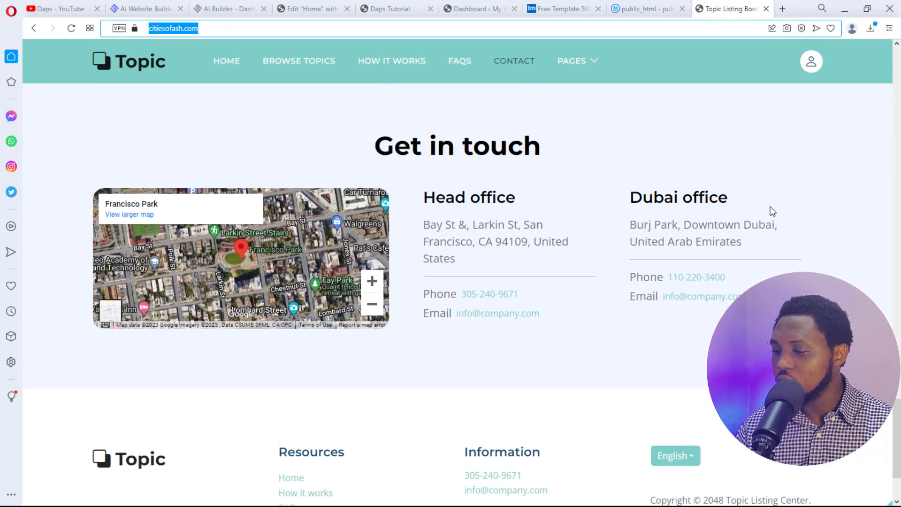
{"action": "scroll", "coordinate": [770, 210], "scroll_direction": "down", "scroll_amount": 2}
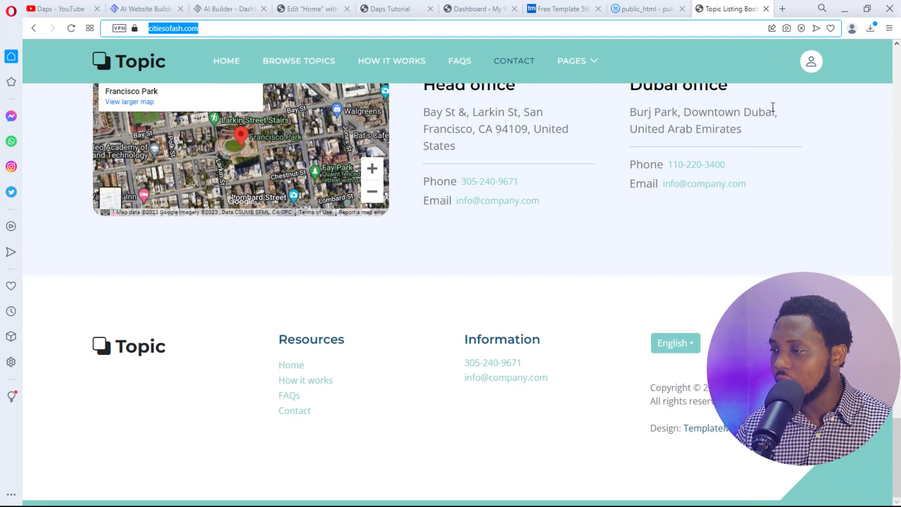
- Review the recreated dapstutorial.10web.site page down to the footer and back up to the hero section
{"action": "left_click", "coordinate": [394, 9]}
{"action": "scroll", "coordinate": [631, 213], "scroll_direction": "down", "scroll_amount": 20}
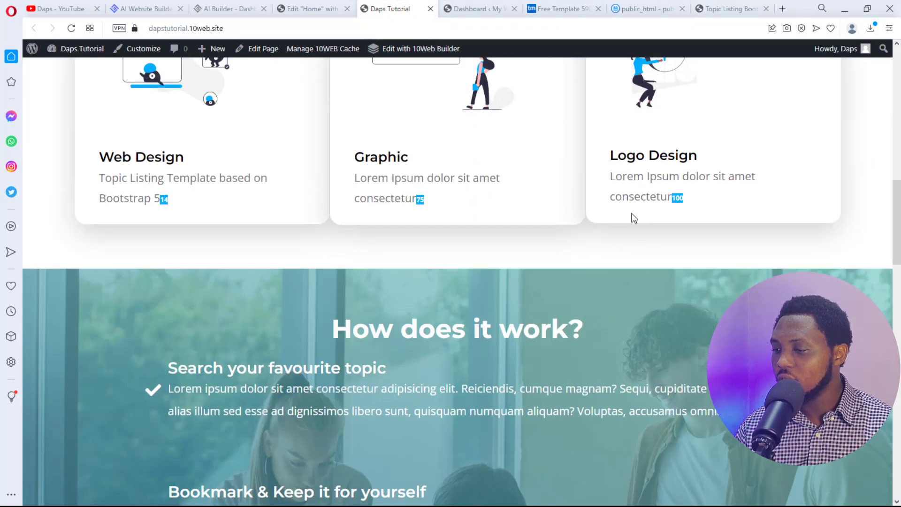
{"action": "scroll", "coordinate": [632, 213], "scroll_direction": "down", "scroll_amount": 15}
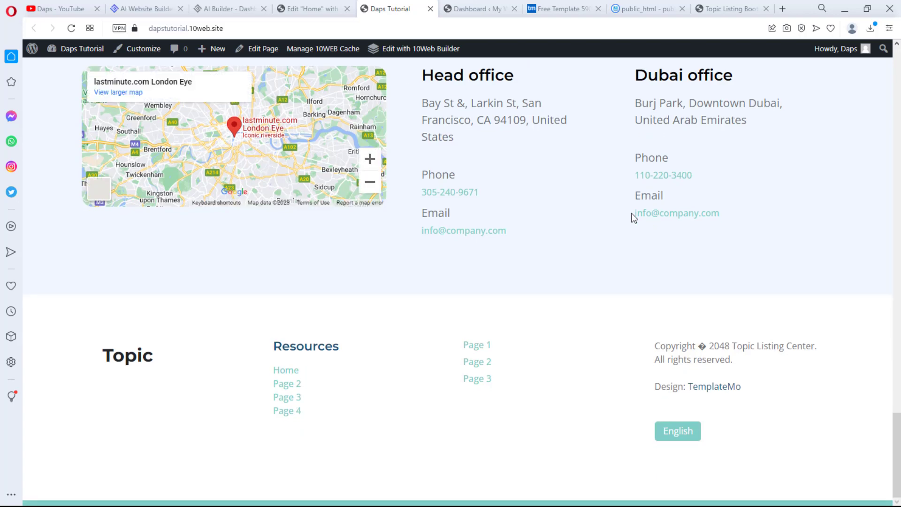
{"action": "scroll", "coordinate": [632, 213], "scroll_direction": "up", "scroll_amount": 20}
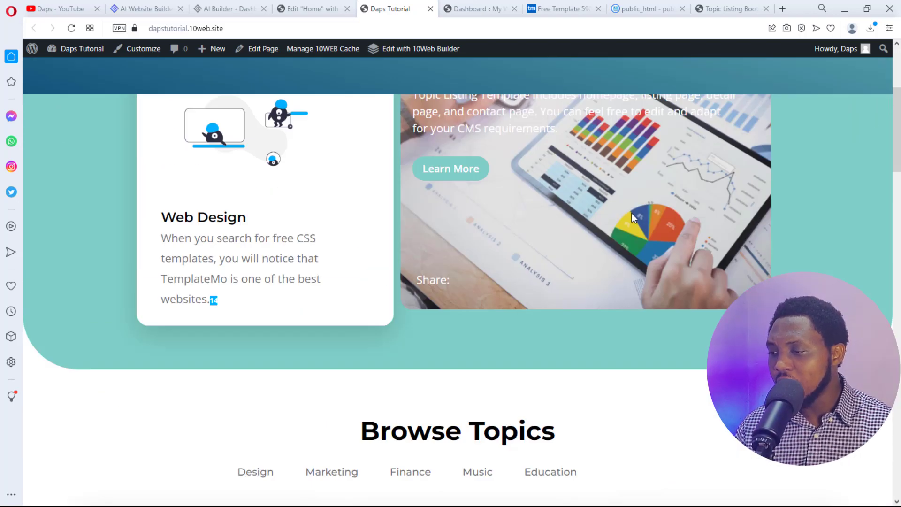
{"action": "scroll", "coordinate": [632, 213], "scroll_direction": "up", "scroll_amount": 5}
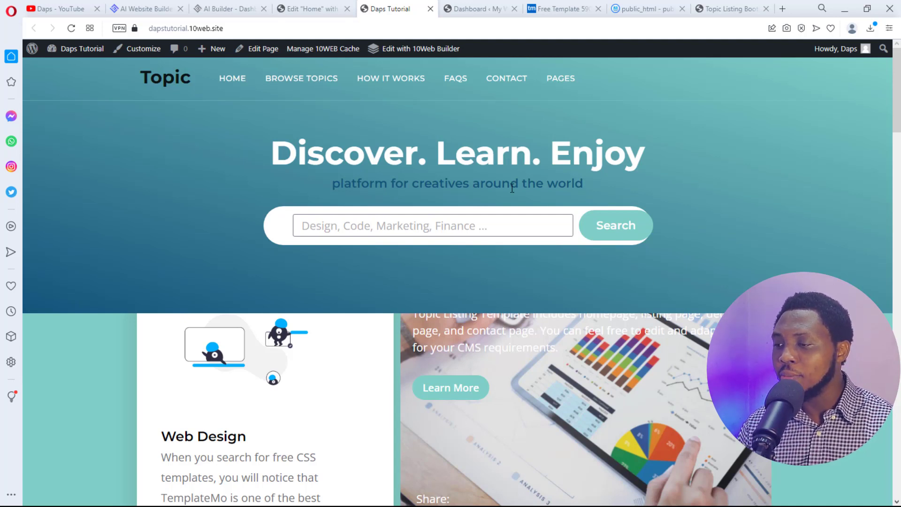
- In the Home page's 10Web Builder editor, close the Navigator, select the hero search form and examine the sections down to the FAQ
{"action": "left_click", "coordinate": [312, 5]}
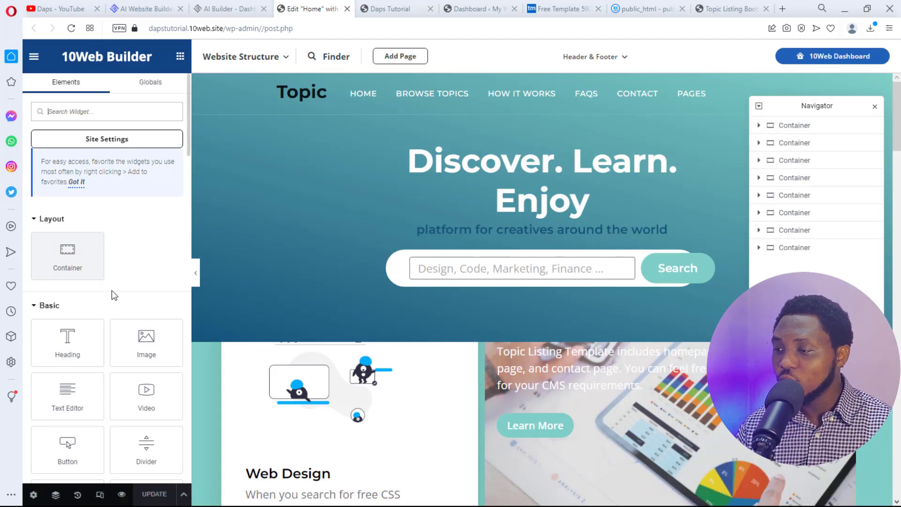
{"action": "left_click", "coordinate": [875, 106]}
{"action": "left_click", "coordinate": [471, 269]}
{"action": "scroll", "coordinate": [495, 268], "scroll_direction": "down", "scroll_amount": 3}
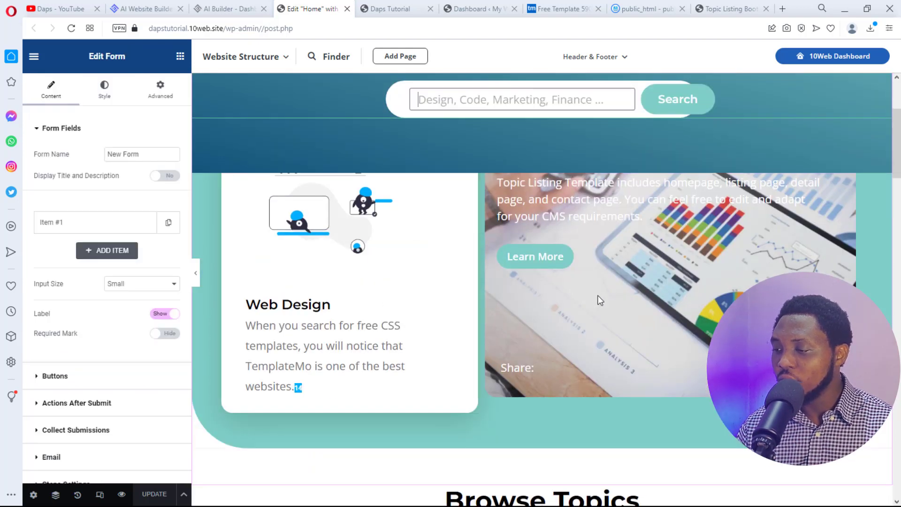
{"action": "scroll", "coordinate": [571, 308], "scroll_direction": "down", "scroll_amount": 10}
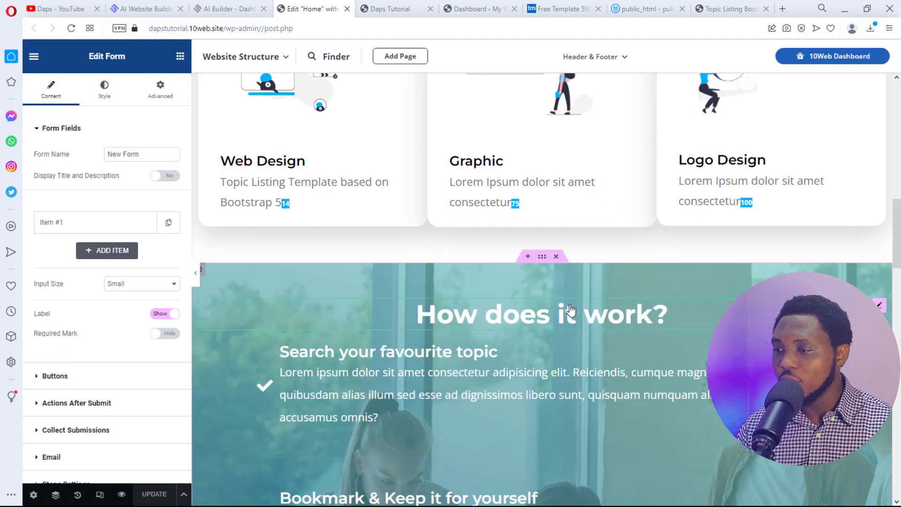
{"action": "scroll", "coordinate": [571, 310], "scroll_direction": "down", "scroll_amount": 5}
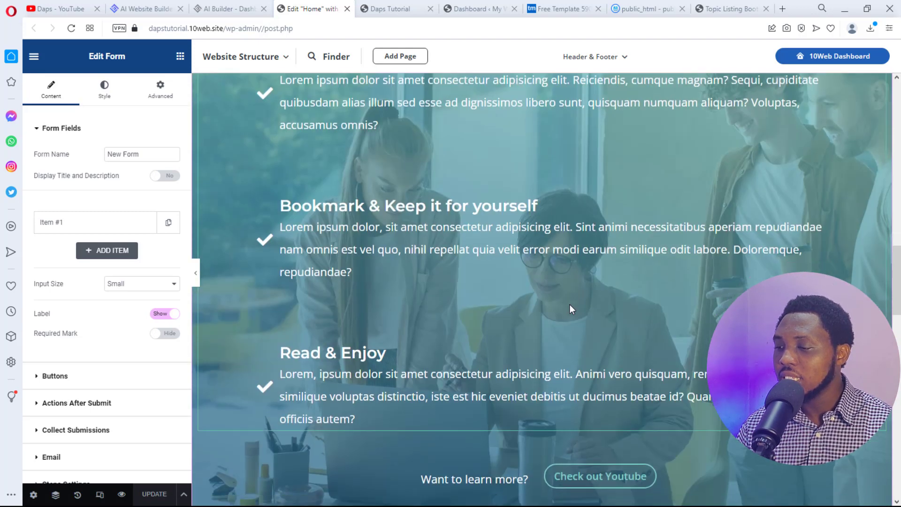
{"action": "scroll", "coordinate": [571, 310], "scroll_direction": "down", "scroll_amount": 5}
{"action": "scroll", "coordinate": [572, 309], "scroll_direction": "down", "scroll_amount": 5}
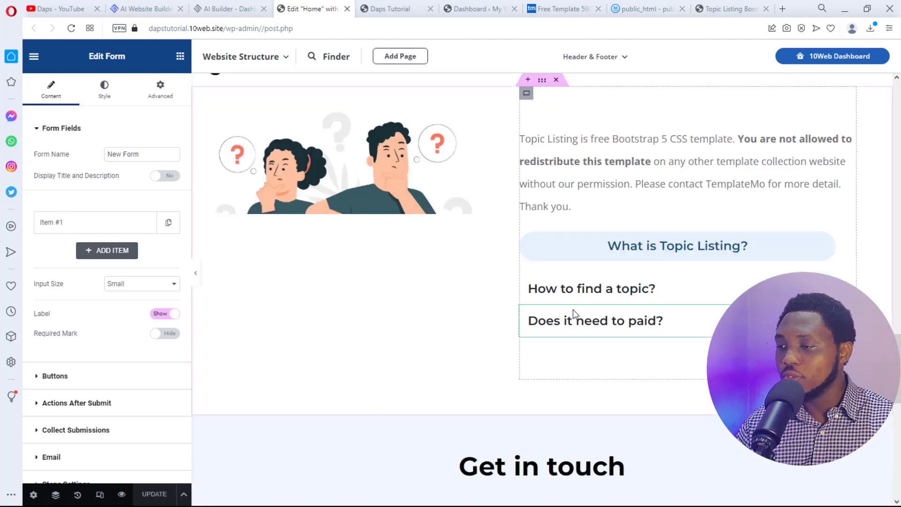
- Check the recreated site's hero section again and view the page list in the AI Builder dashboard
{"action": "left_click", "coordinate": [395, 6]}
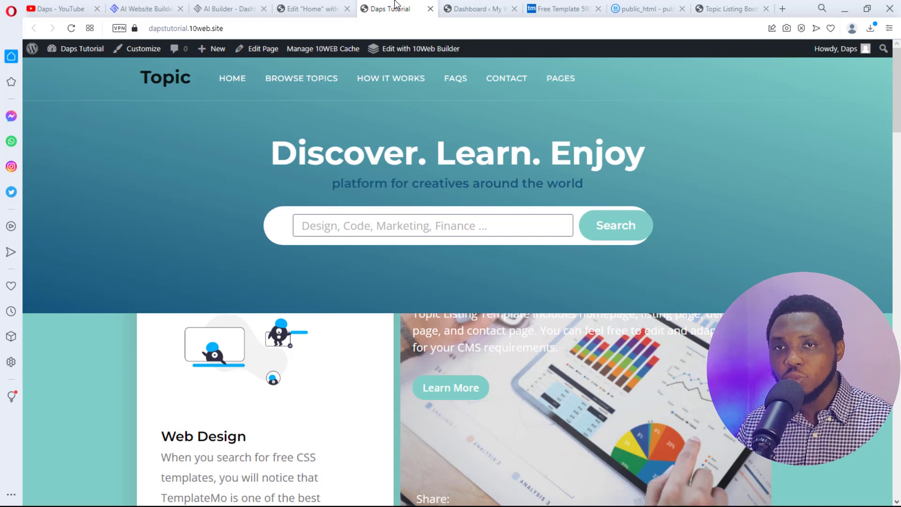
{"action": "scroll", "coordinate": [604, 121], "scroll_direction": "down", "scroll_amount": 3}
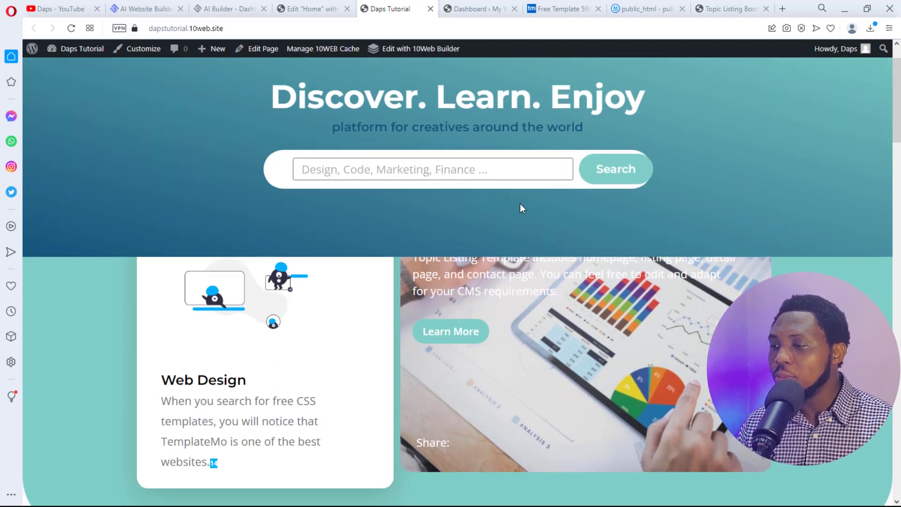
{"action": "scroll", "coordinate": [520, 204], "scroll_direction": "up", "scroll_amount": 3}
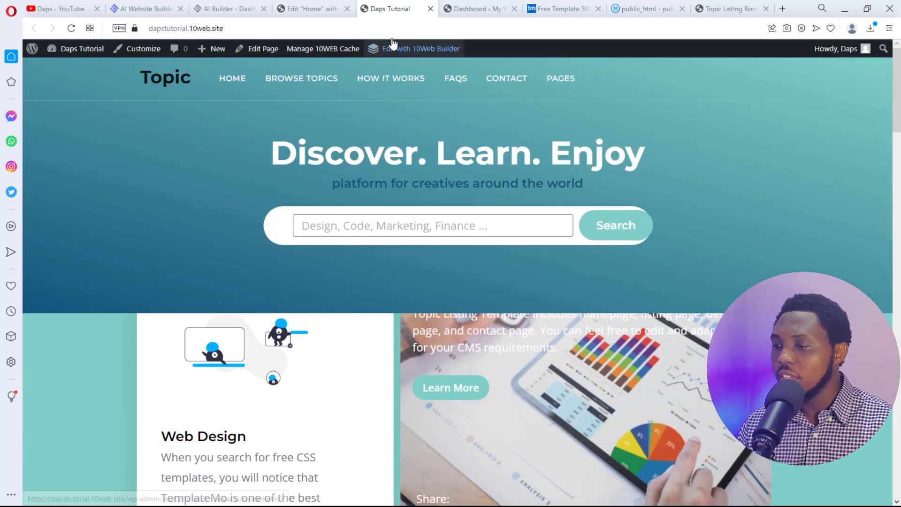
{"action": "left_click", "coordinate": [221, 9]}
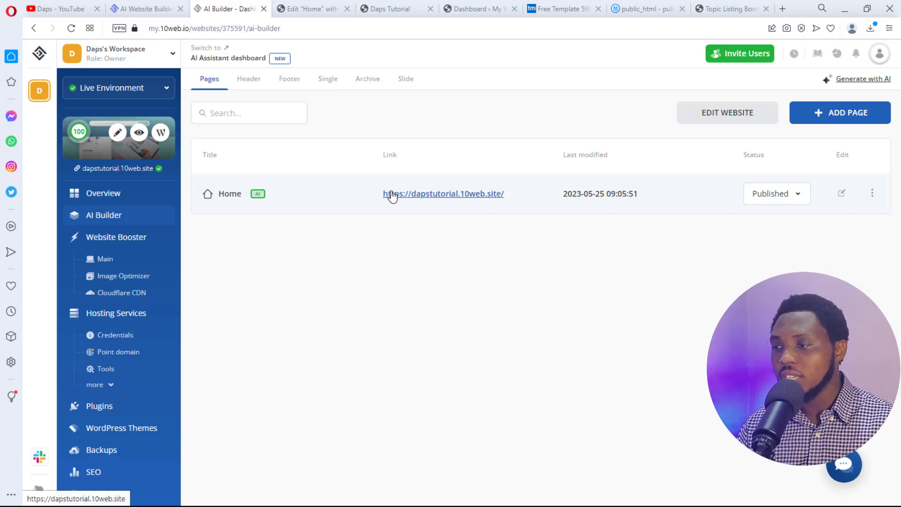
- On the original citiesofash.com site, test the How It Works, FAQs, Contact and Pages navigation links
{"action": "left_click", "coordinate": [730, 9]}
{"action": "scroll", "coordinate": [409, 237], "scroll_direction": "up", "scroll_amount": 15}
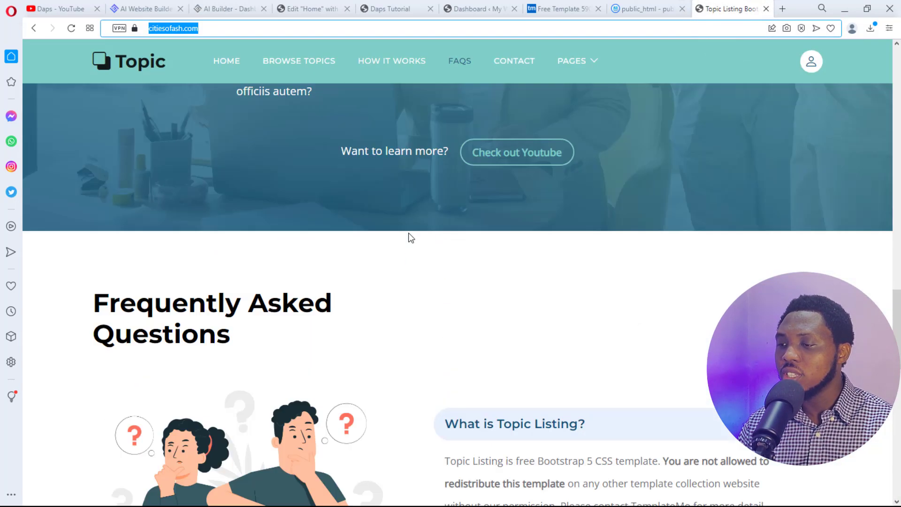
{"action": "scroll", "coordinate": [409, 237], "scroll_direction": "up", "scroll_amount": 5}
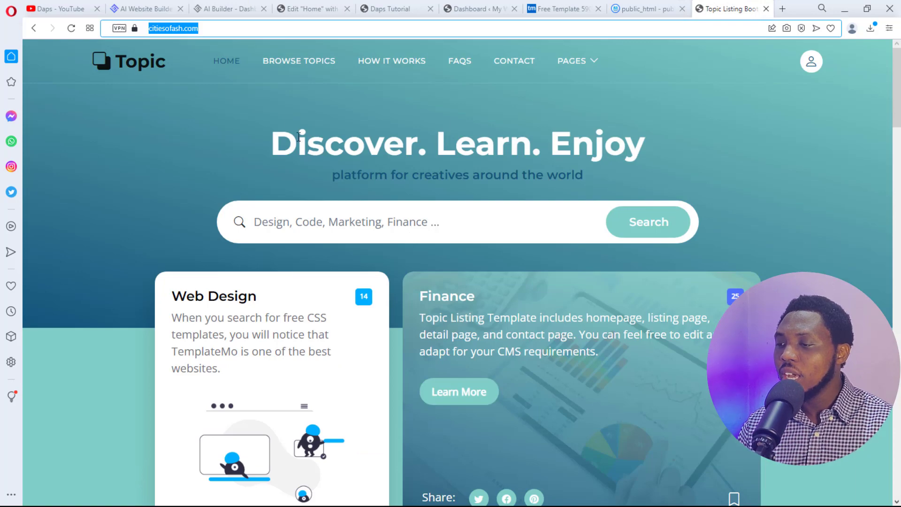
{"action": "left_click", "coordinate": [379, 57]}
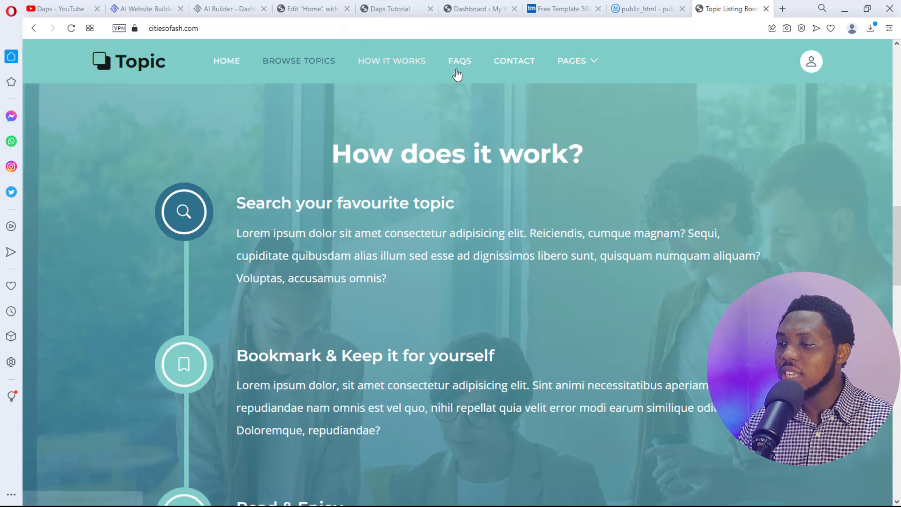
{"action": "left_click", "coordinate": [457, 68]}
{"action": "left_click", "coordinate": [516, 68]}
{"action": "left_click", "coordinate": [566, 65]}
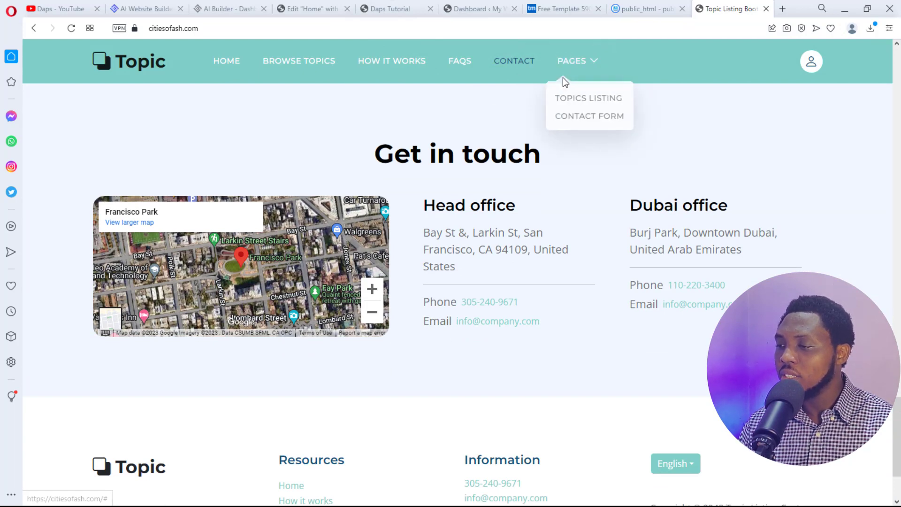
- Test the Browse Topics, How It Works and FAQs navigation links on the recreated site and compare its Browse Topics section
{"action": "left_click", "coordinate": [395, 9]}
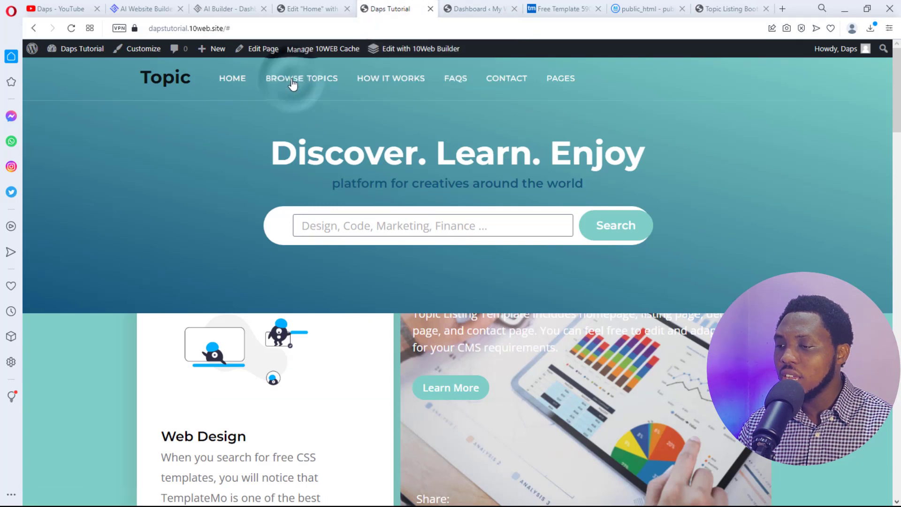
{"action": "left_click", "coordinate": [382, 78]}
{"action": "left_click", "coordinate": [451, 83]}
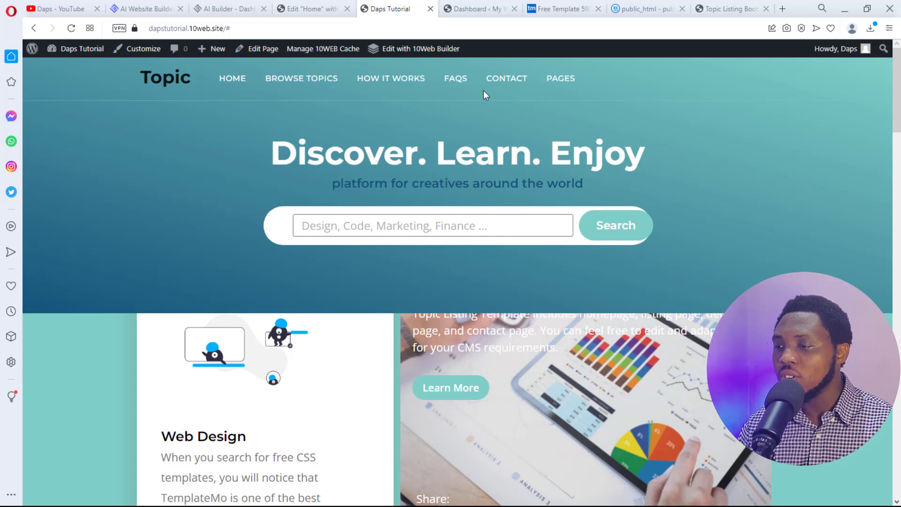
{"action": "scroll", "coordinate": [483, 95], "scroll_direction": "down", "scroll_amount": 10}
{"action": "scroll", "coordinate": [430, 213], "scroll_direction": "up", "scroll_amount": 2}
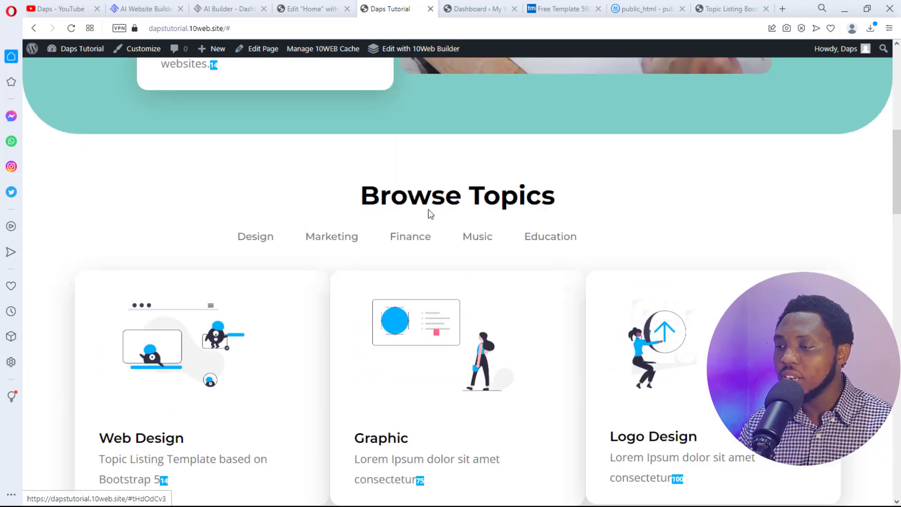
{"action": "scroll", "coordinate": [430, 214], "scroll_direction": "up", "scroll_amount": 10}
{"action": "left_click", "coordinate": [323, 78]}
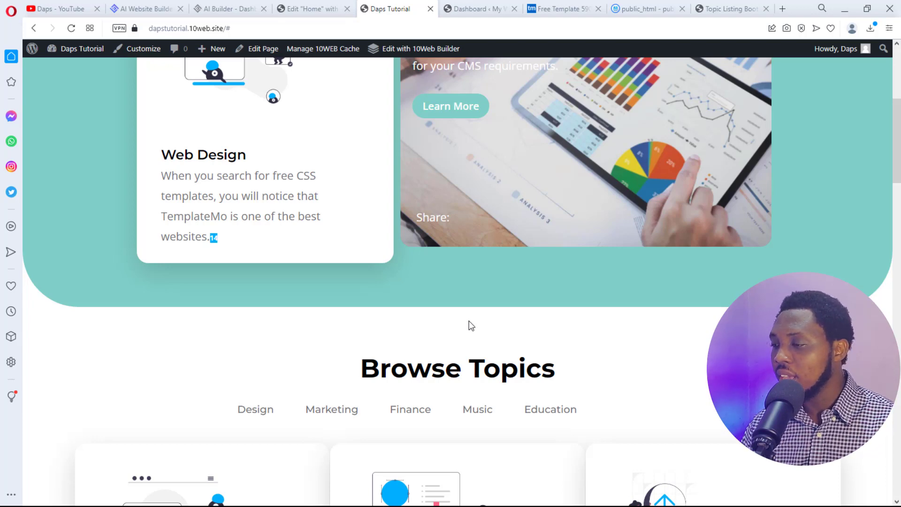
{"action": "scroll", "coordinate": [488, 323], "scroll_direction": "up", "scroll_amount": 5}
- Open the original site's Contact Form page and copy its address, citiesofash.com/contact.html
{"action": "left_click", "coordinate": [722, 7]}
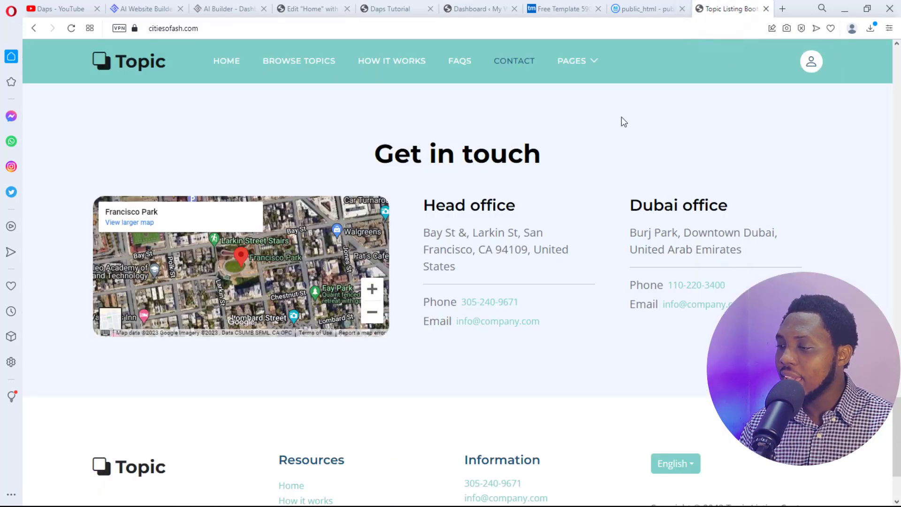
{"action": "left_click", "coordinate": [589, 65]}
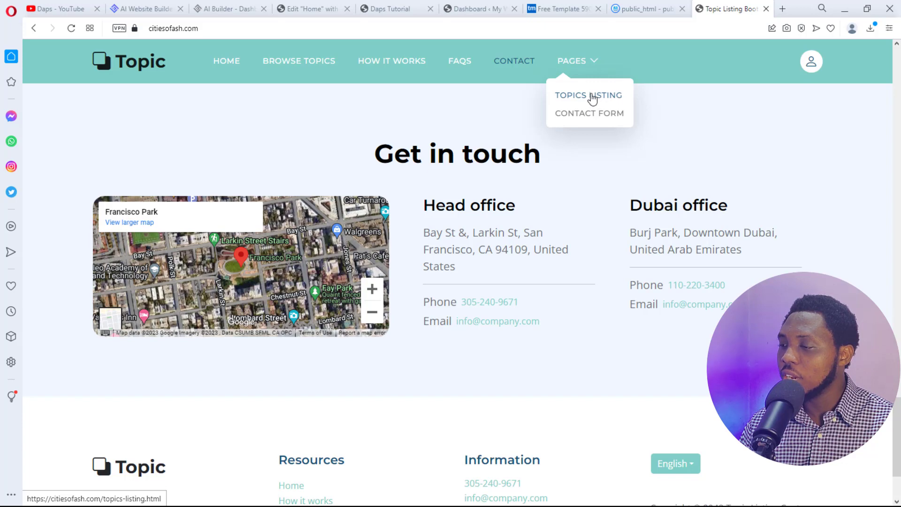
{"action": "left_click", "coordinate": [589, 115]}
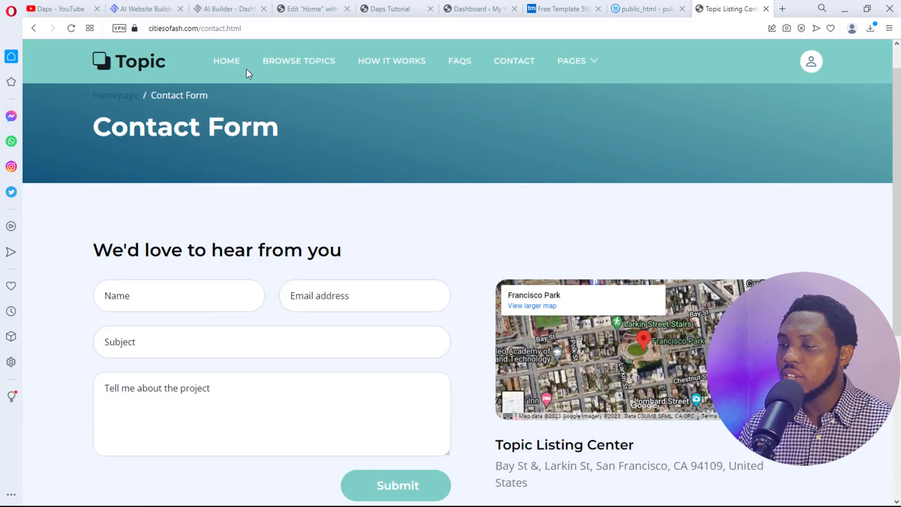
{"action": "left_click", "coordinate": [247, 27]}
{"action": "key", "text": "ctrl+c"}
{"action": "right_click", "coordinate": [180, 28]}
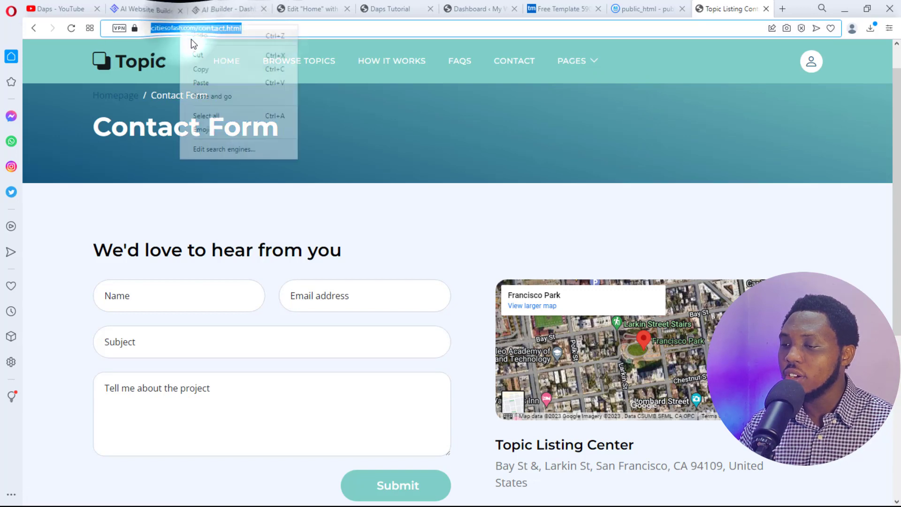
{"action": "left_click", "coordinate": [202, 68]}
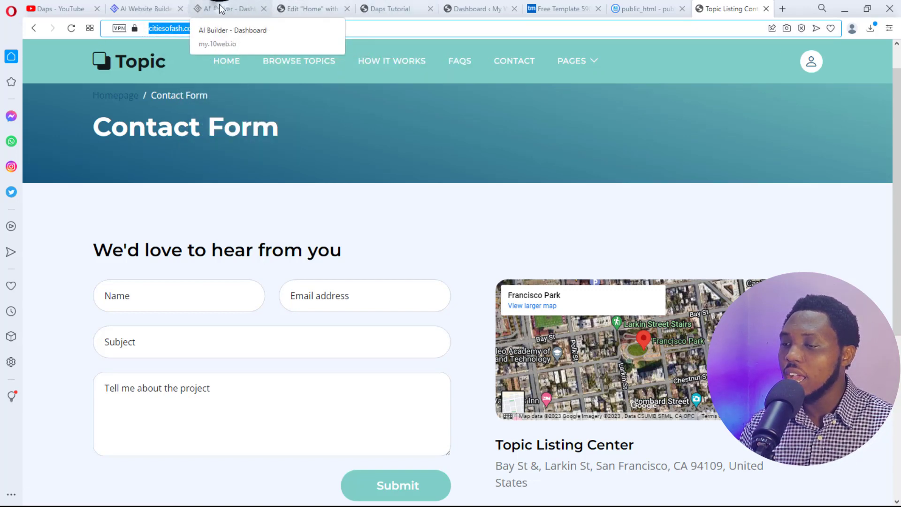
{"action": "left_click", "coordinate": [237, 10]}
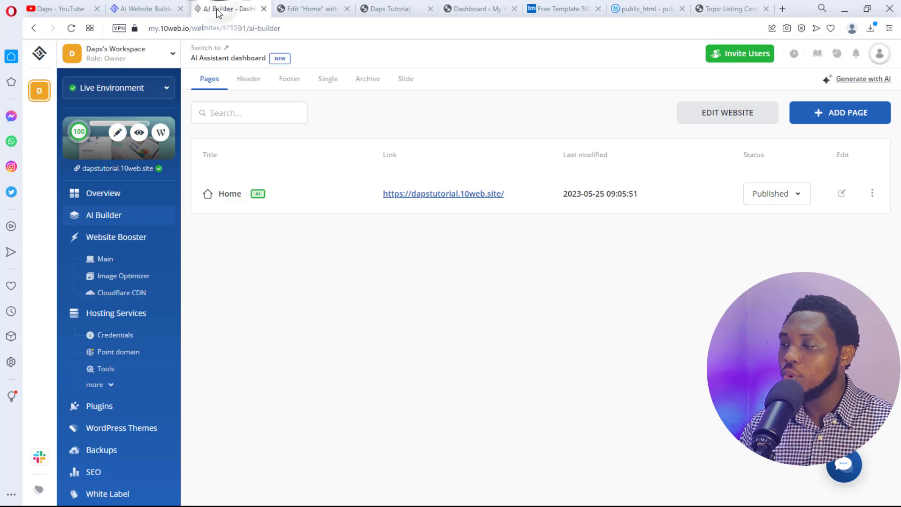
{"action": "left_click", "coordinate": [821, 118]}
{"action": "left_click", "coordinate": [255, 221]}
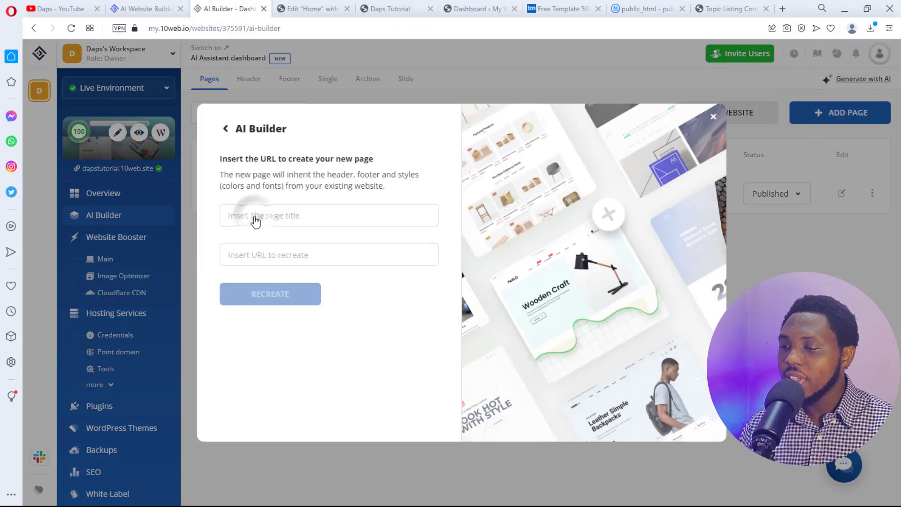
{"action": "left_click", "coordinate": [271, 214]}
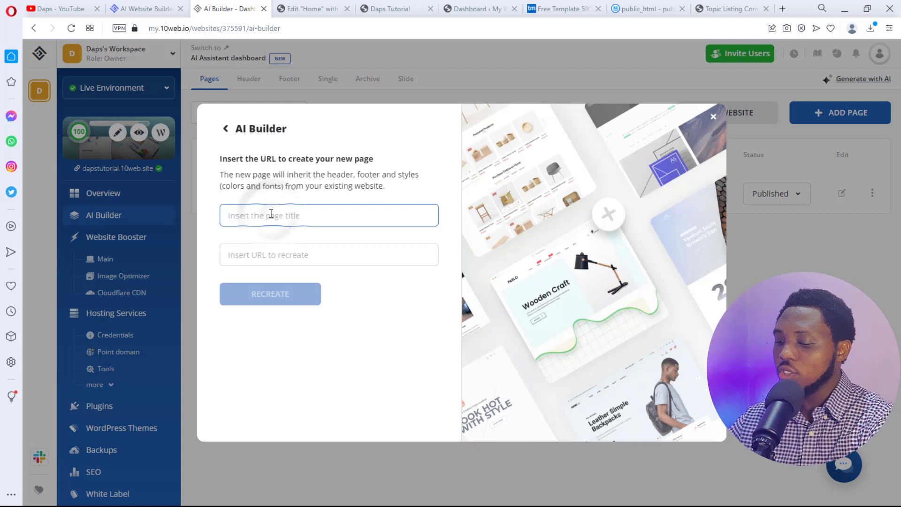
{"action": "type", "text": "Contac"}
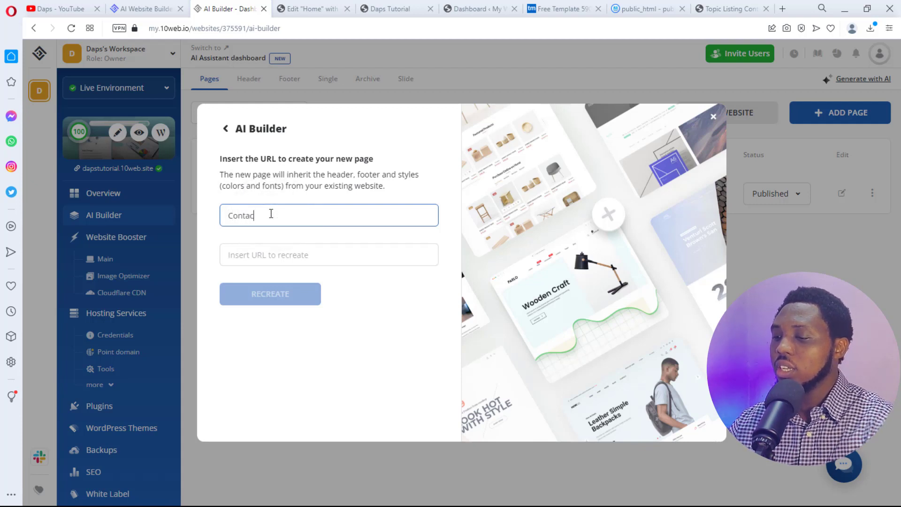
{"action": "type", "text": "t"}
{"action": "left_click", "coordinate": [321, 257]}
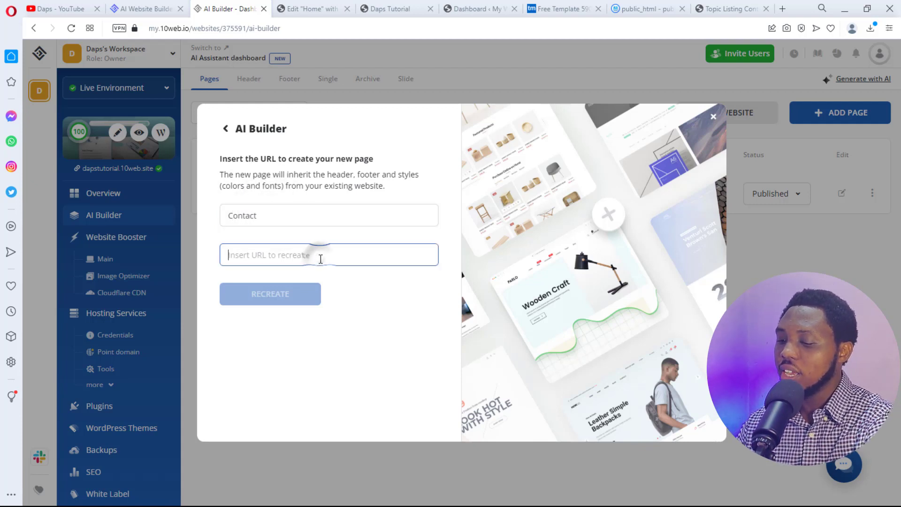
{"action": "key", "text": "ctrl+v"}
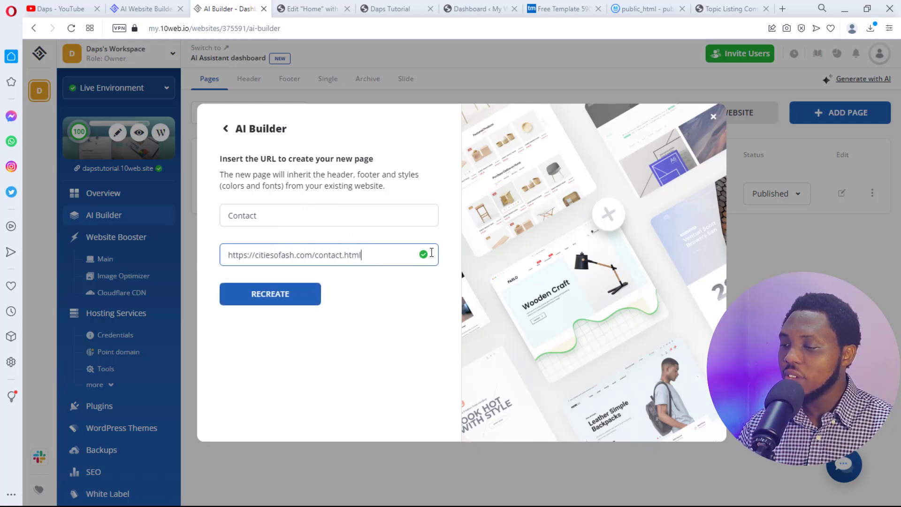
- Recreate the Contact page with AI and open it for preview and editing
{"action": "left_click", "coordinate": [277, 302]}
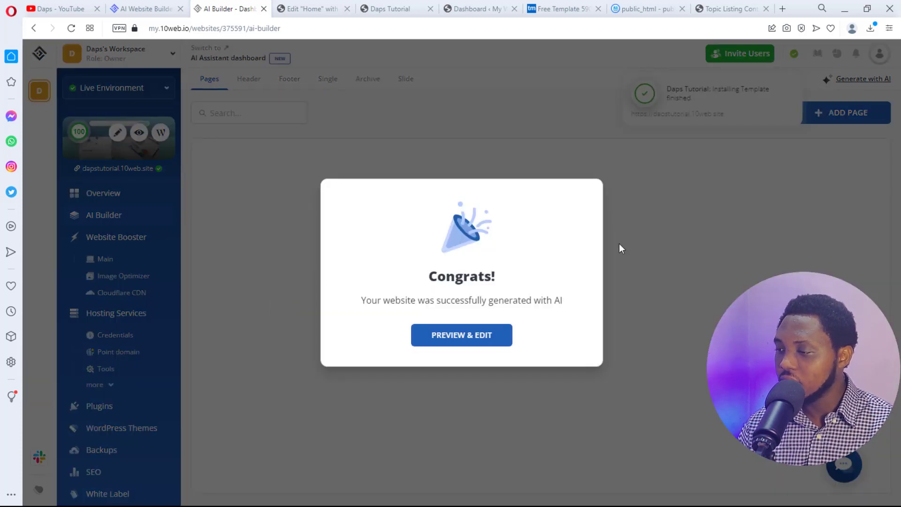
{"action": "left_click", "coordinate": [692, 257]}
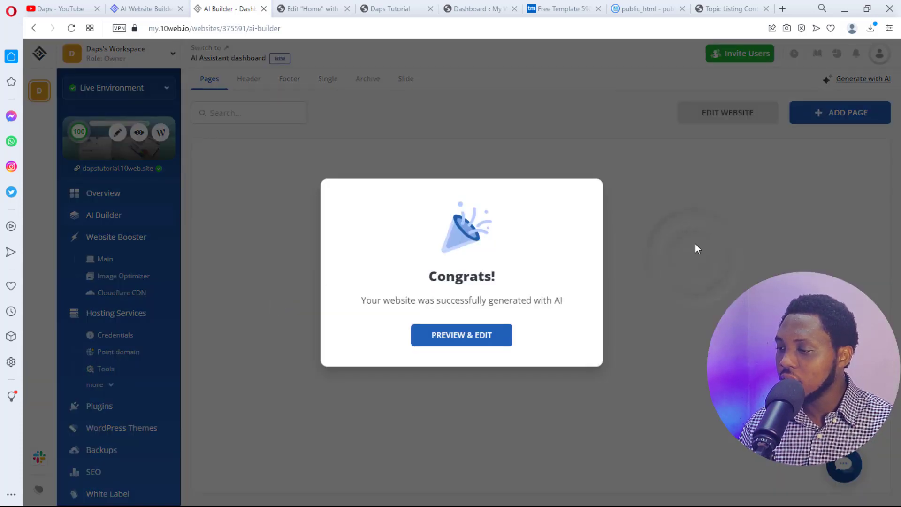
{"action": "left_click", "coordinate": [449, 342]}
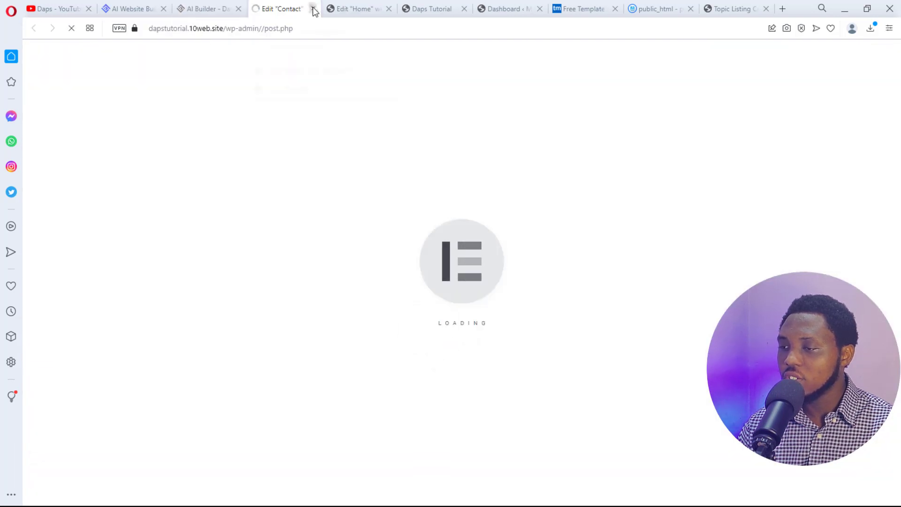
- Close the Contact page editor, open the recreated Contact page from the AI Builder's page list, and review its header, form, map and footer
{"action": "left_click", "coordinate": [313, 9]}
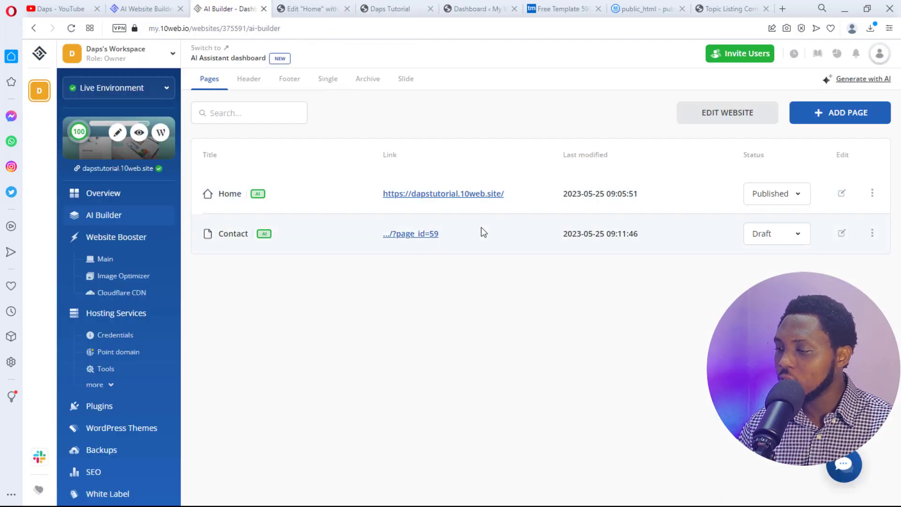
{"action": "right_click", "coordinate": [417, 234]}
{"action": "left_click", "coordinate": [431, 240]}
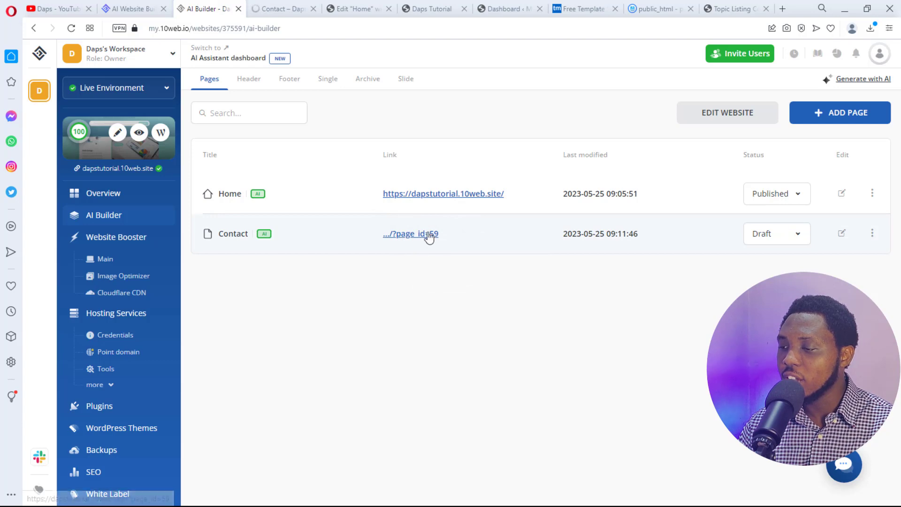
{"action": "left_click", "coordinate": [275, 10]}
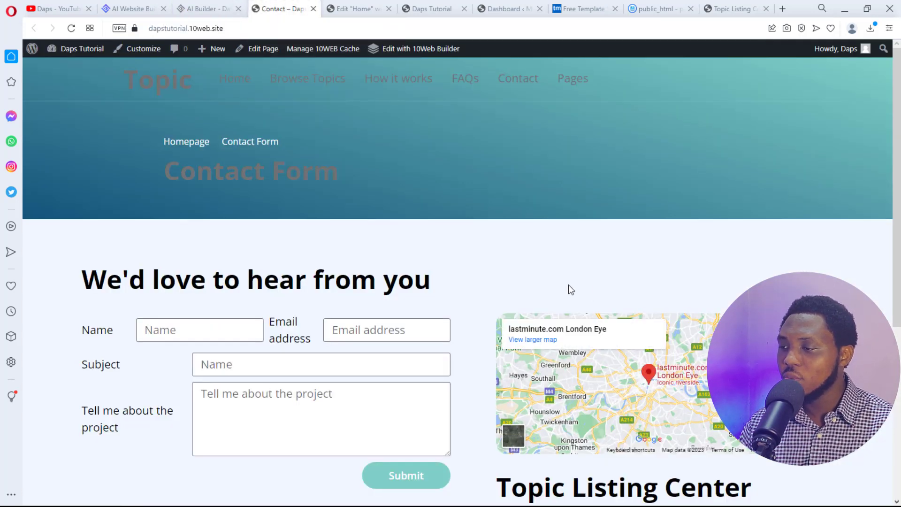
{"action": "scroll", "coordinate": [497, 227], "scroll_direction": "down", "scroll_amount": 6}
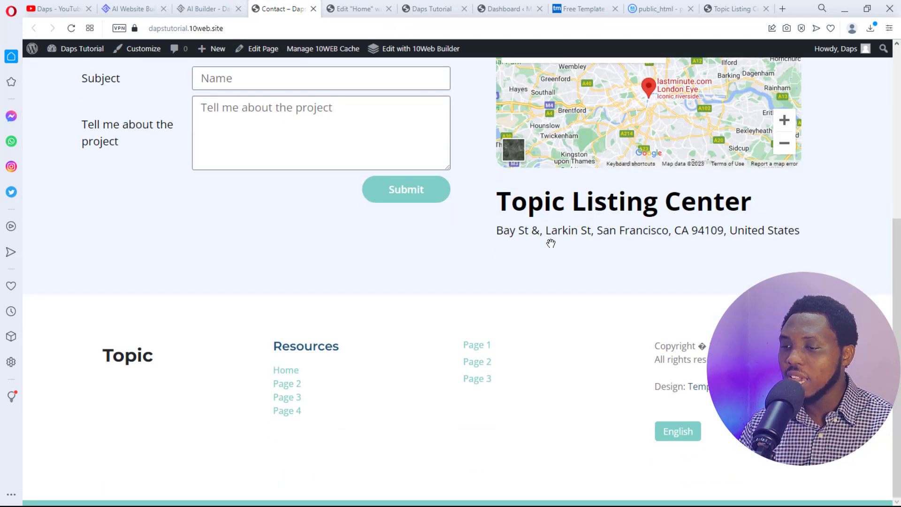
{"action": "scroll", "coordinate": [551, 243], "scroll_direction": "up", "scroll_amount": 5}
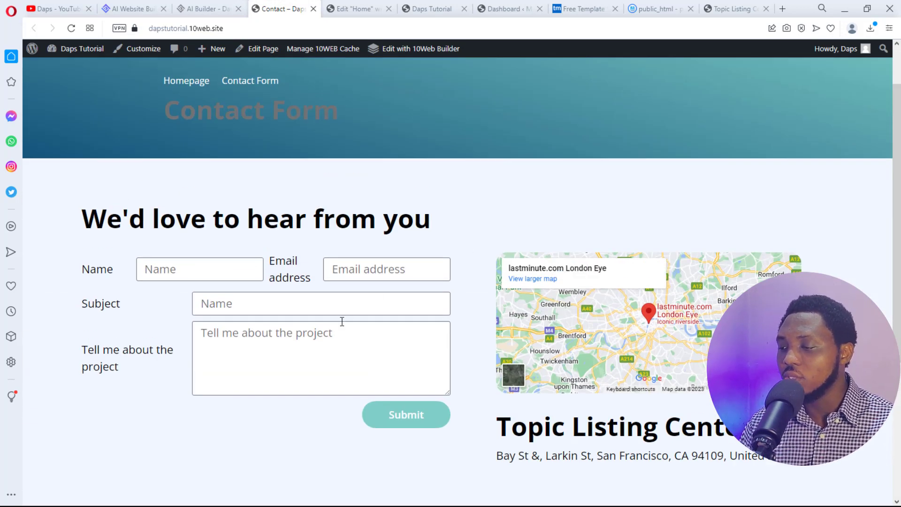
{"action": "scroll", "coordinate": [329, 291], "scroll_direction": "up", "scroll_amount": 2}
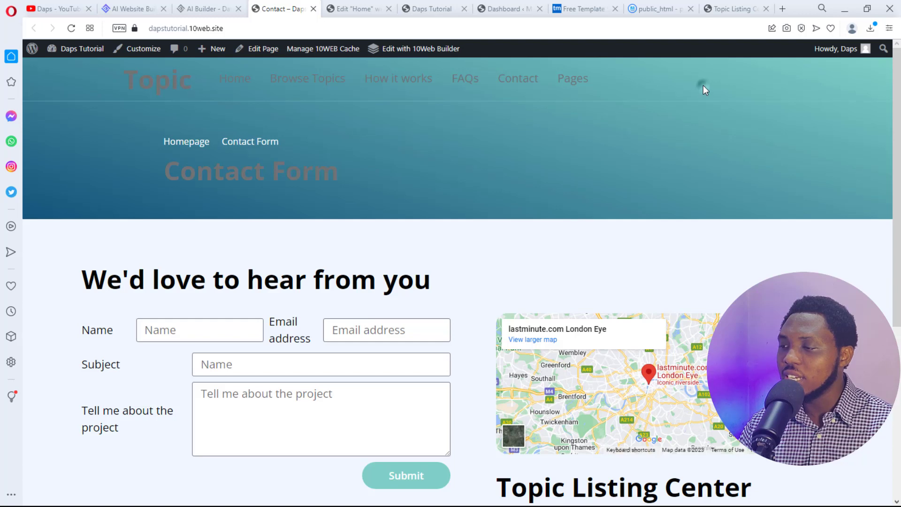
{"action": "left_click_drag", "start_coordinate": [703, 85], "coordinate": [587, 92]}
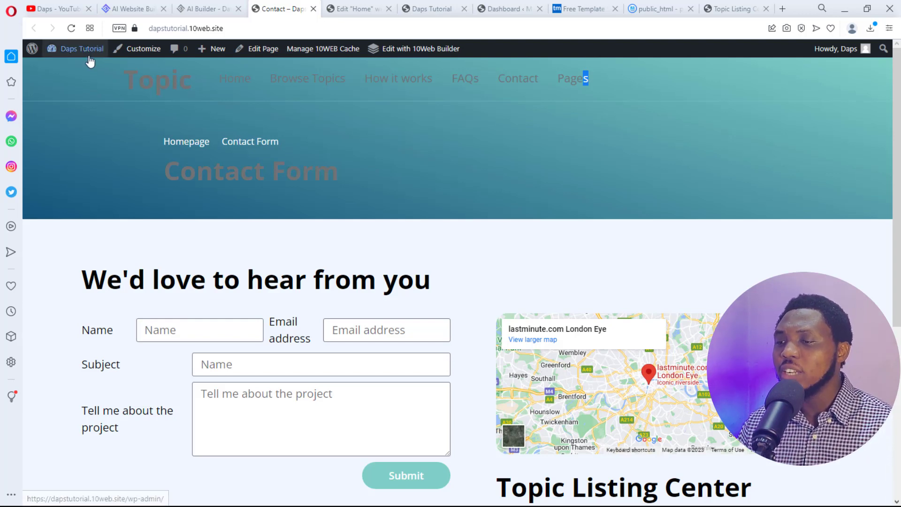
- Install and activate the "Migration, Backup, Staging – WPvivid" plugin from the recreated site's WordPress dashboard
{"action": "mouse_move", "coordinate": [76, 48]}
{"action": "left_click", "coordinate": [70, 71]}
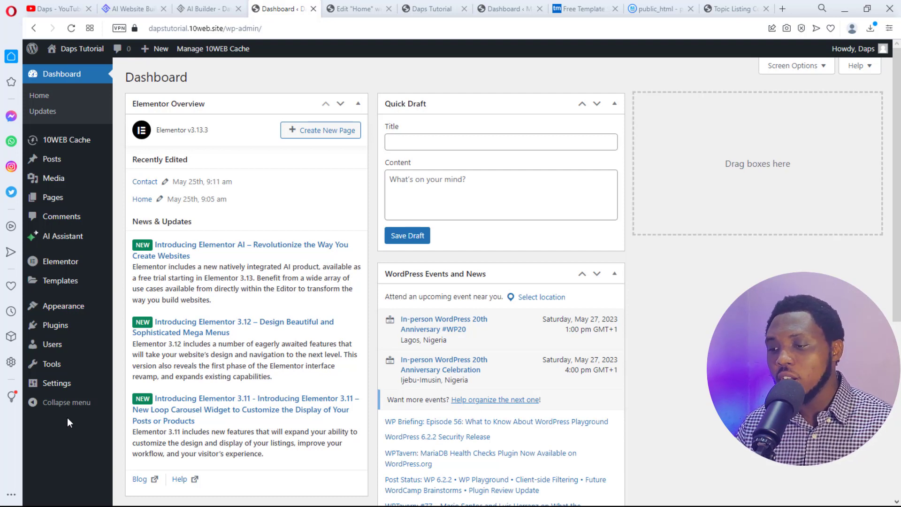
{"action": "mouse_move", "coordinate": [60, 329]}
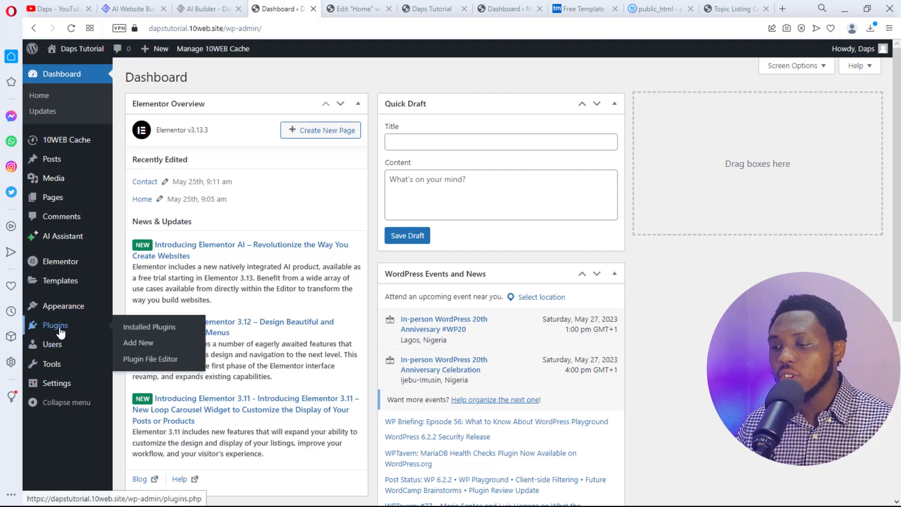
{"action": "left_click", "coordinate": [136, 344]}
{"action": "left_click", "coordinate": [751, 108]}
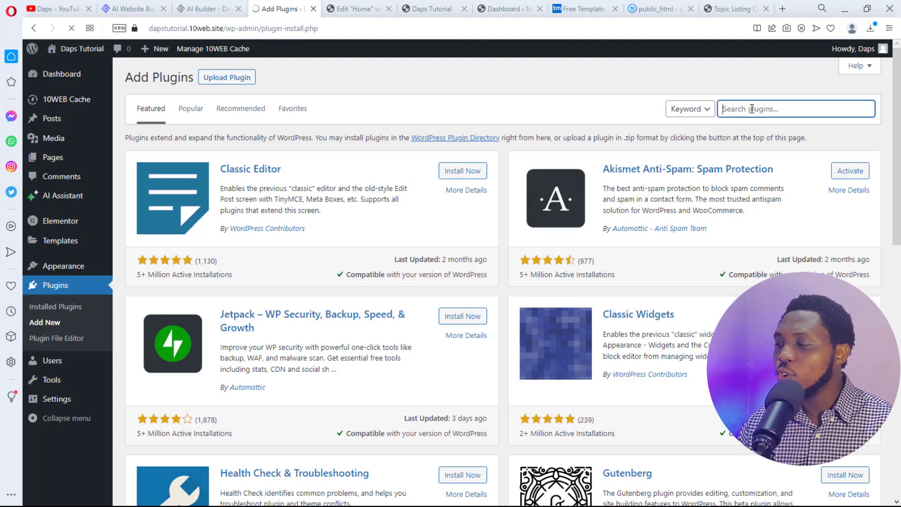
{"action": "left_click", "coordinate": [675, 174]}
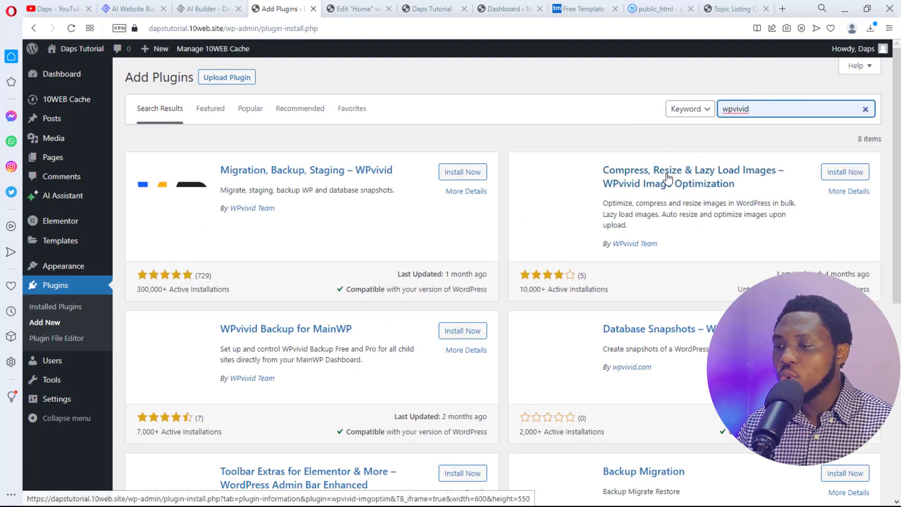
{"action": "left_click", "coordinate": [455, 174]}
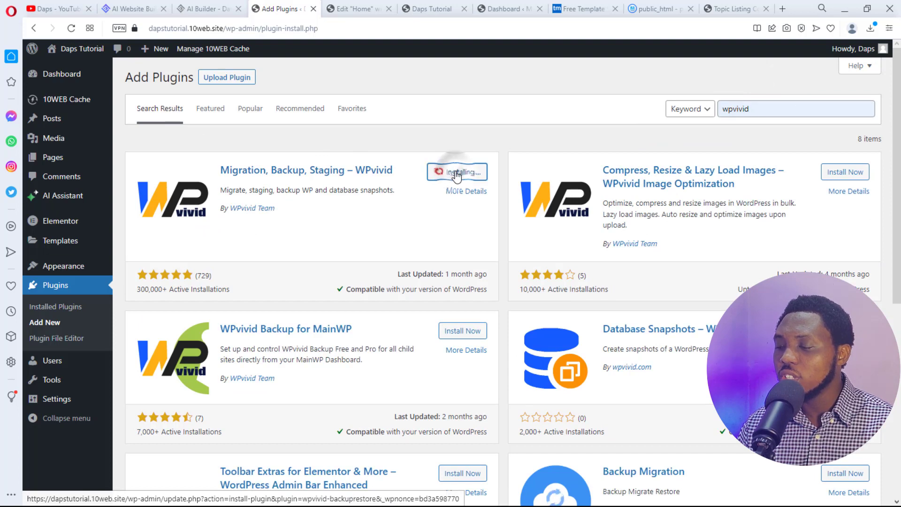
{"action": "left_click", "coordinate": [455, 175]}
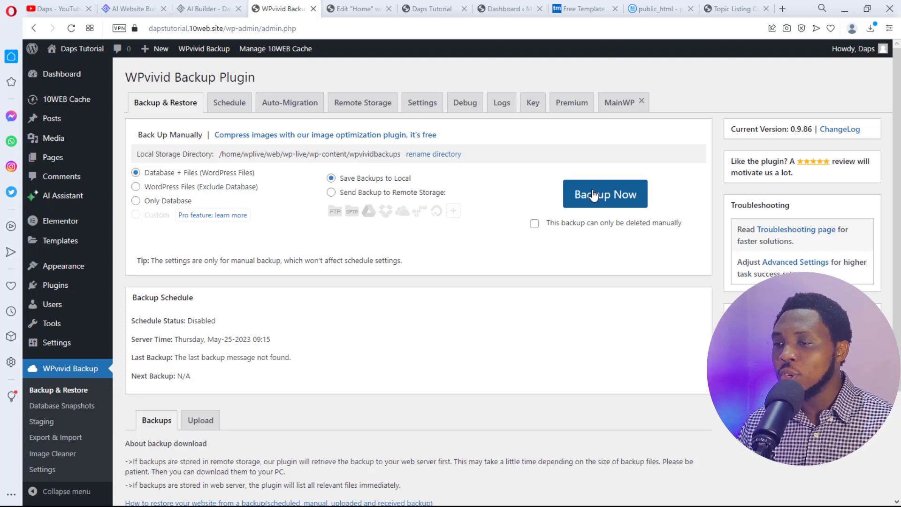
- Generate a WPvivid site key with an 8-hour expiry on the destination site bestcashcenter.com and copy it
{"action": "left_click", "coordinate": [351, 7]}
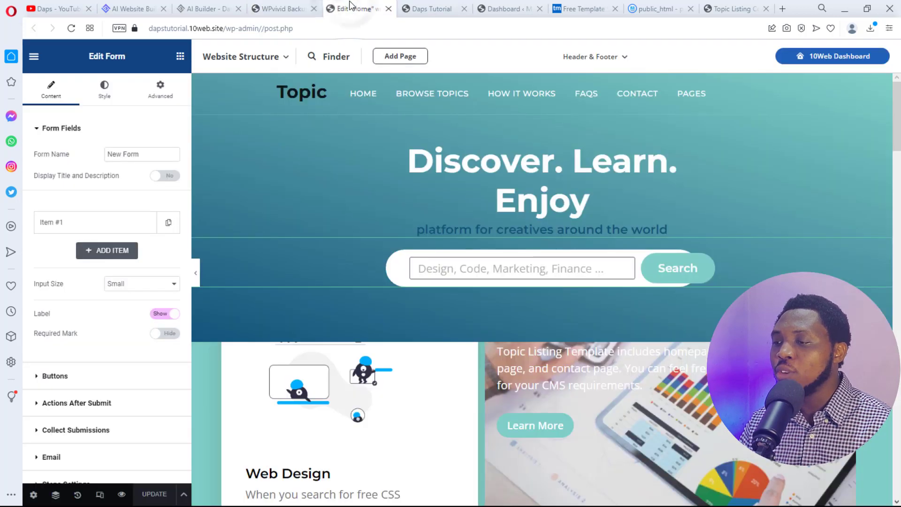
{"action": "left_click", "coordinate": [506, 6]}
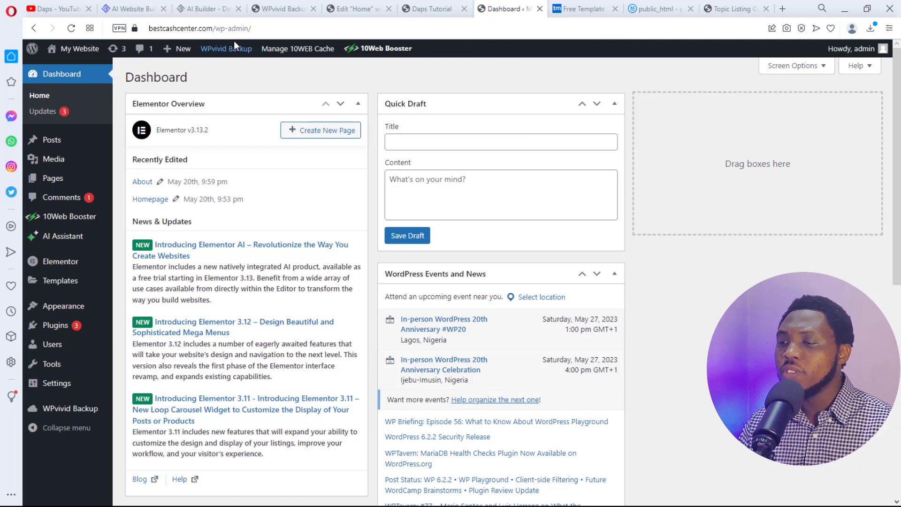
{"action": "mouse_move", "coordinate": [218, 45]}
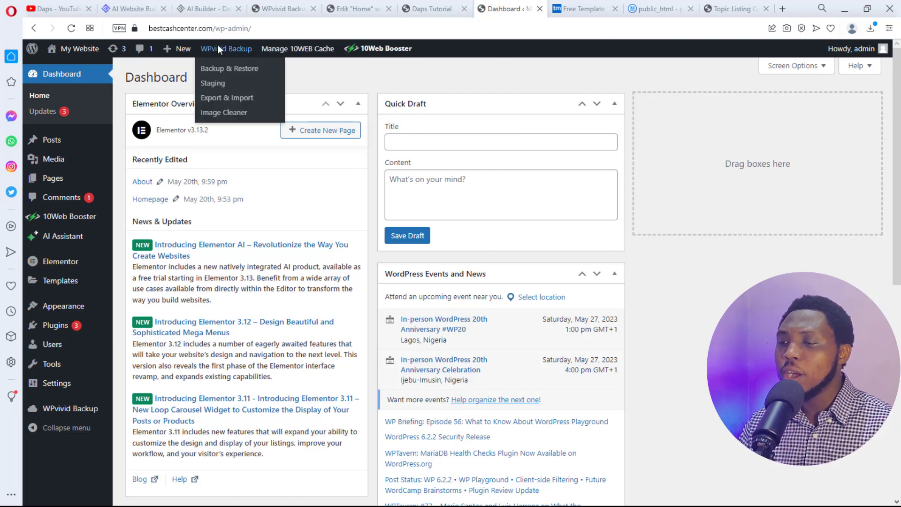
{"action": "left_click", "coordinate": [229, 70]}
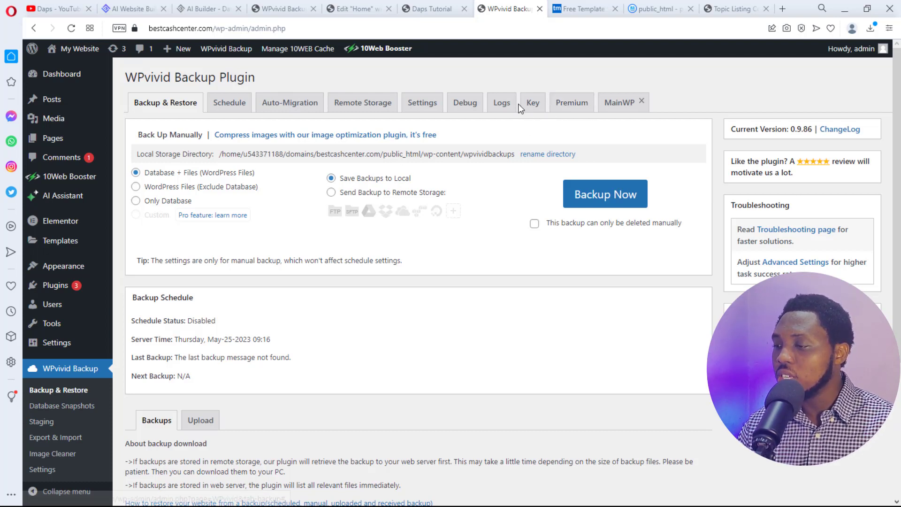
{"action": "left_click", "coordinate": [532, 107]}
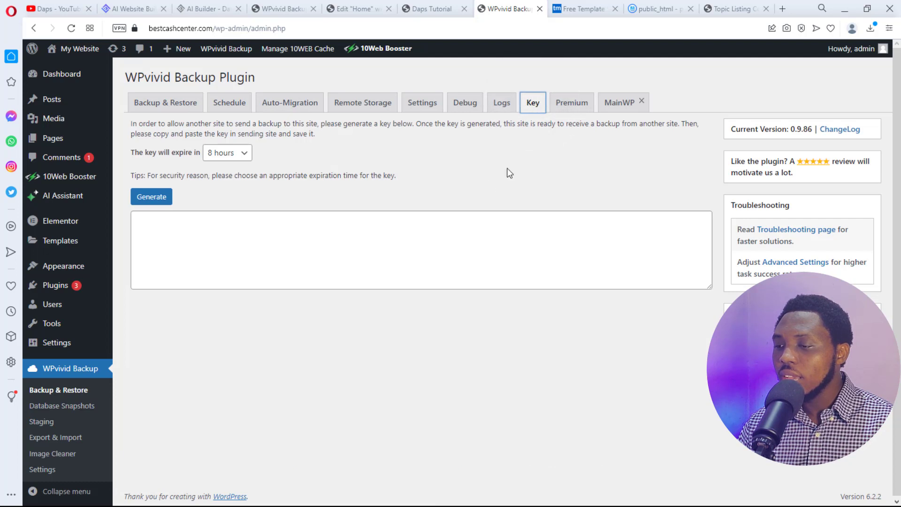
{"action": "left_click", "coordinate": [156, 197]}
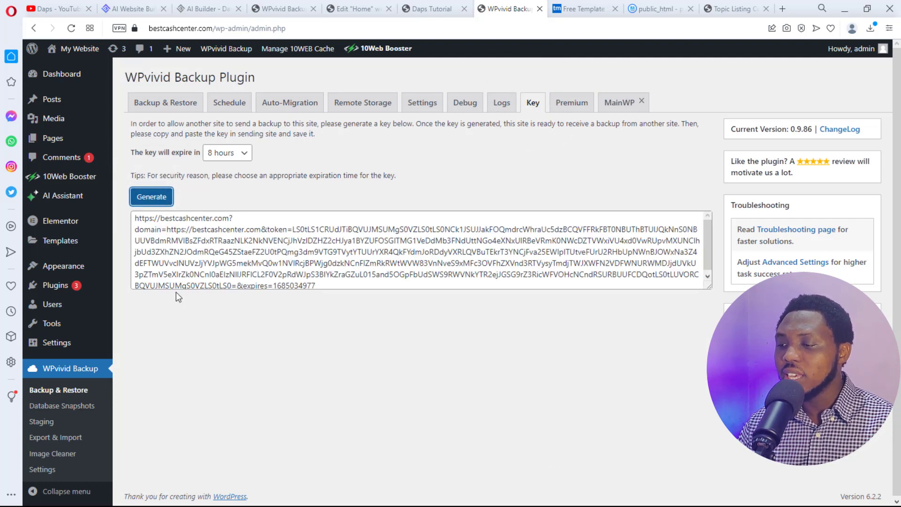
{"action": "triple_click", "coordinate": [319, 264]}
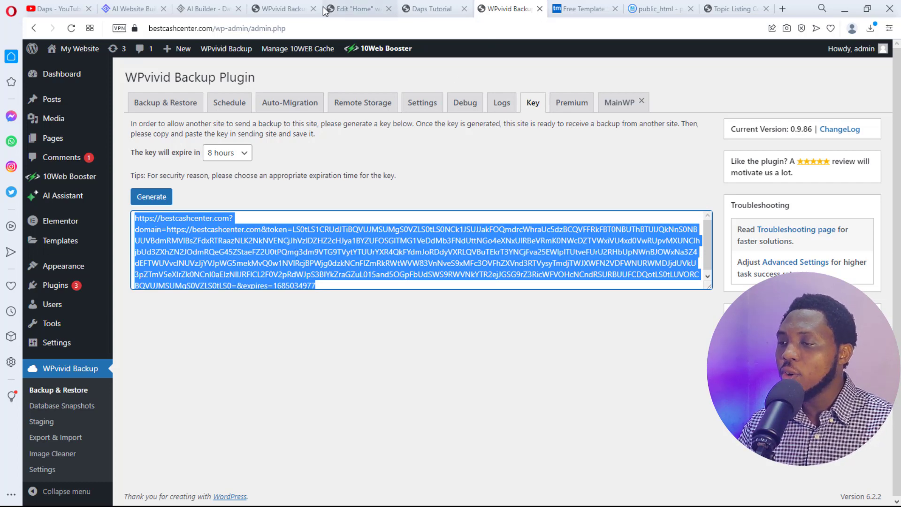
- Paste the destination site's key into WPvivid's Auto-Migration settings on dapstutorial.10web.site and save it
{"action": "left_click", "coordinate": [285, 9]}
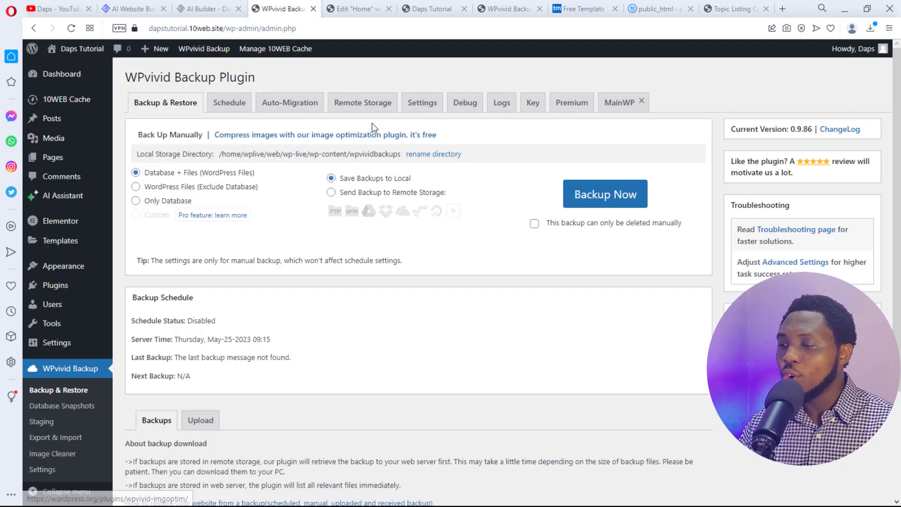
{"action": "left_click", "coordinate": [289, 104]}
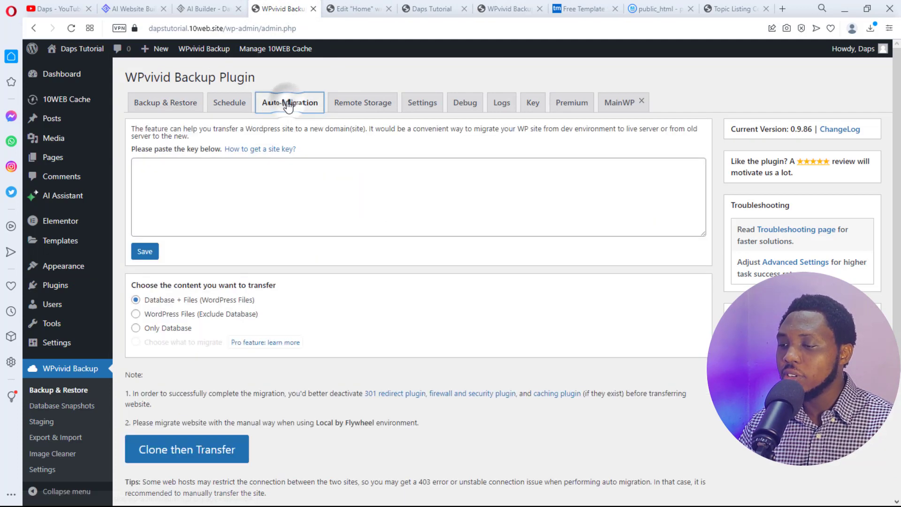
{"action": "left_click", "coordinate": [164, 175]}
{"action": "key", "text": "ctrl+v"}
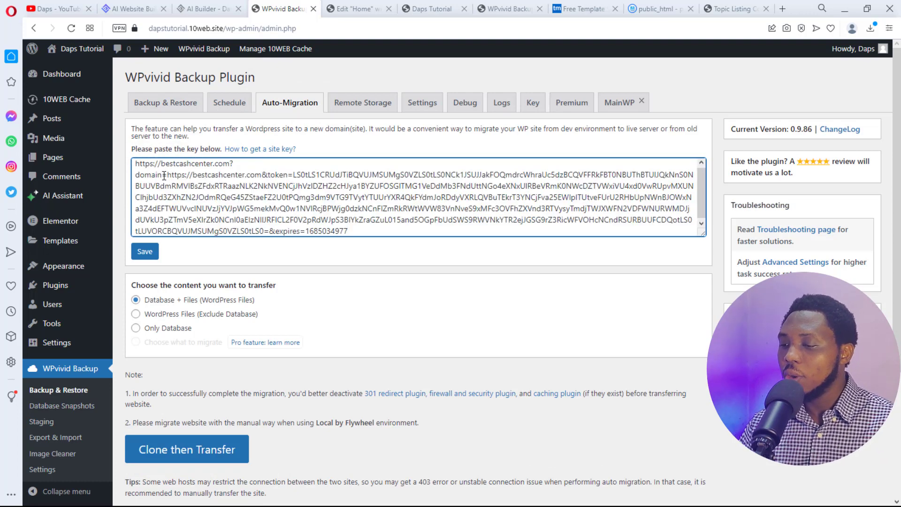
{"action": "left_click", "coordinate": [140, 253]}
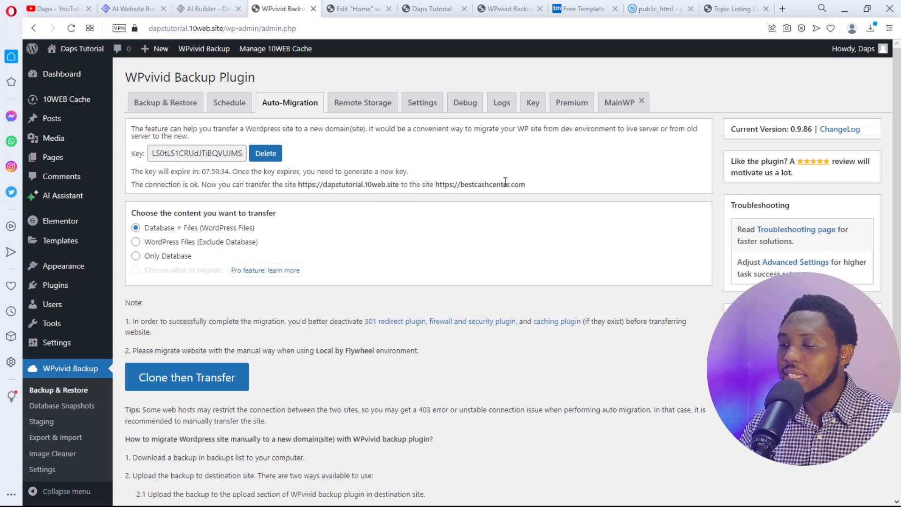
- Clone the site's Database + Files (WordPress Files) and transfer them to bestcashcenter.com
{"action": "scroll", "coordinate": [435, 183], "scroll_direction": "down", "scroll_amount": 1}
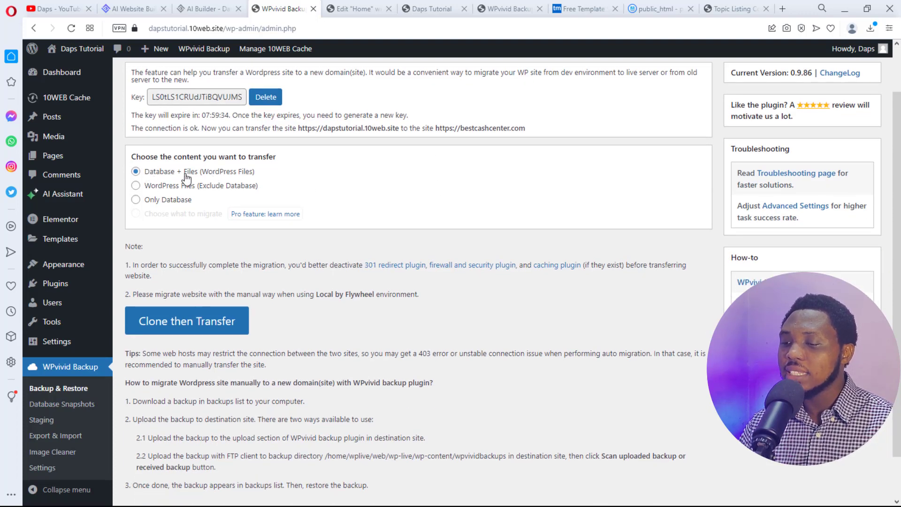
{"action": "scroll", "coordinate": [262, 193], "scroll_direction": "down", "scroll_amount": 1}
{"action": "scroll", "coordinate": [260, 191], "scroll_direction": "down", "scroll_amount": 1}
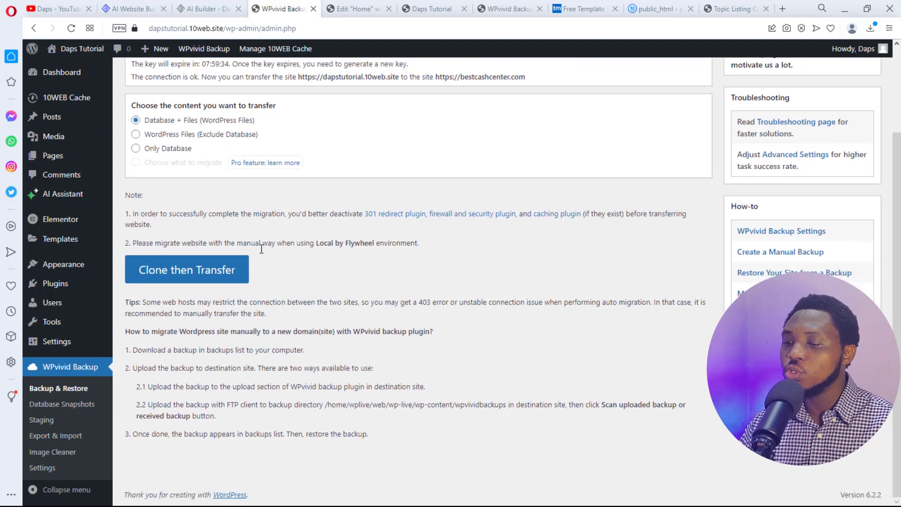
{"action": "left_click", "coordinate": [180, 270]}
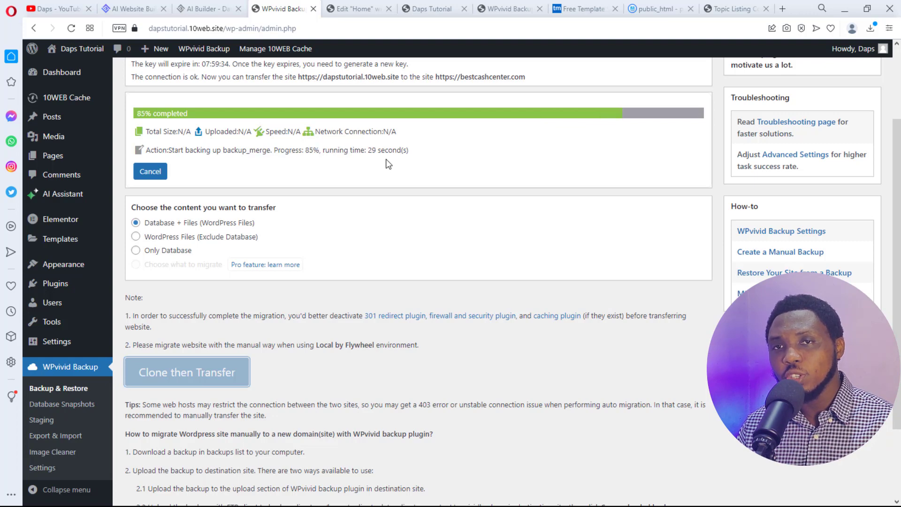
{"action": "scroll", "coordinate": [389, 162], "scroll_direction": "up", "scroll_amount": 3}
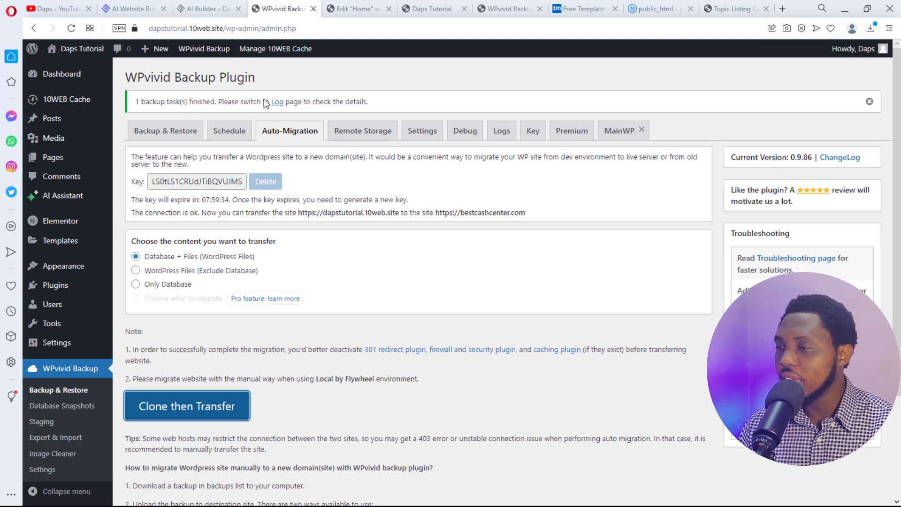
- Scan for received backups in WPvivid's Backup & Restore section on bestcashcenter.com
{"action": "left_click", "coordinate": [500, 9]}
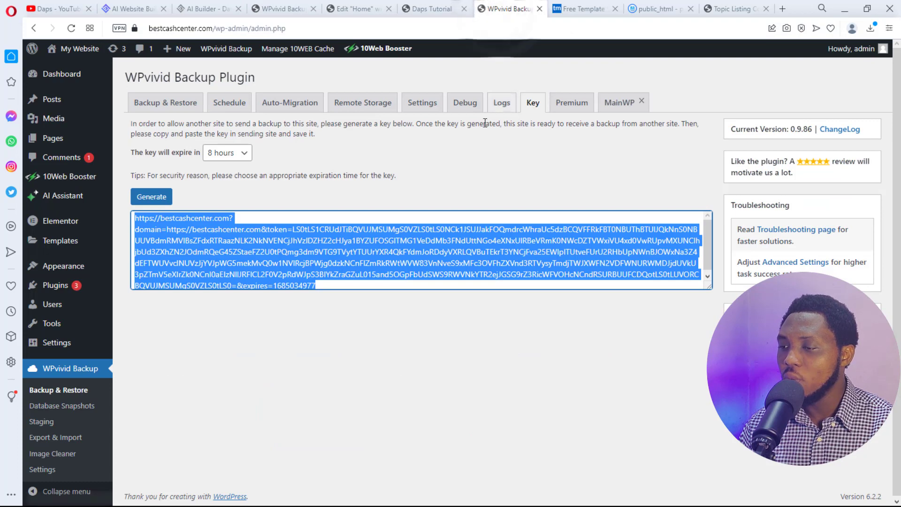
{"action": "left_click", "coordinate": [162, 111]}
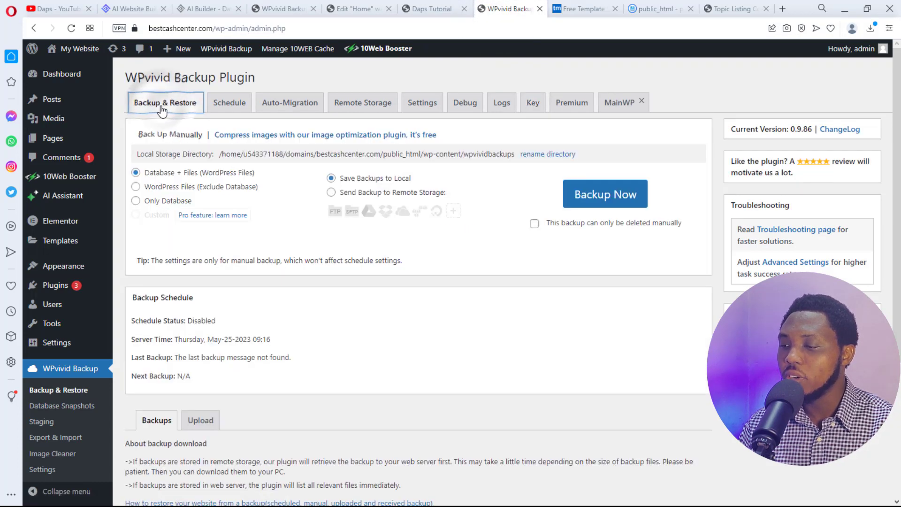
{"action": "scroll", "coordinate": [348, 197], "scroll_direction": "down", "scroll_amount": 4}
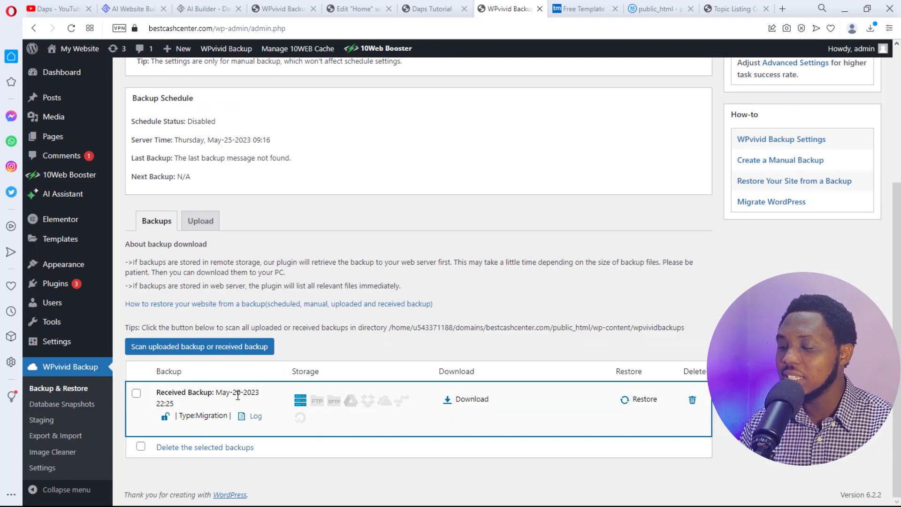
{"action": "left_click", "coordinate": [176, 347]}
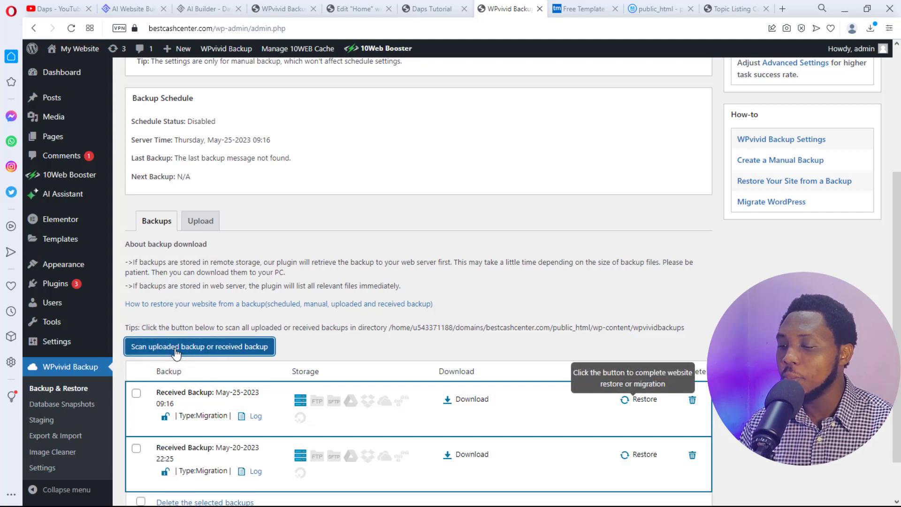
- Restore the received migration backup dated May-25-2023 09:16 on bestcashcenter.com, overwriting the current site with its content
{"action": "scroll", "coordinate": [182, 355], "scroll_direction": "down", "scroll_amount": 2}
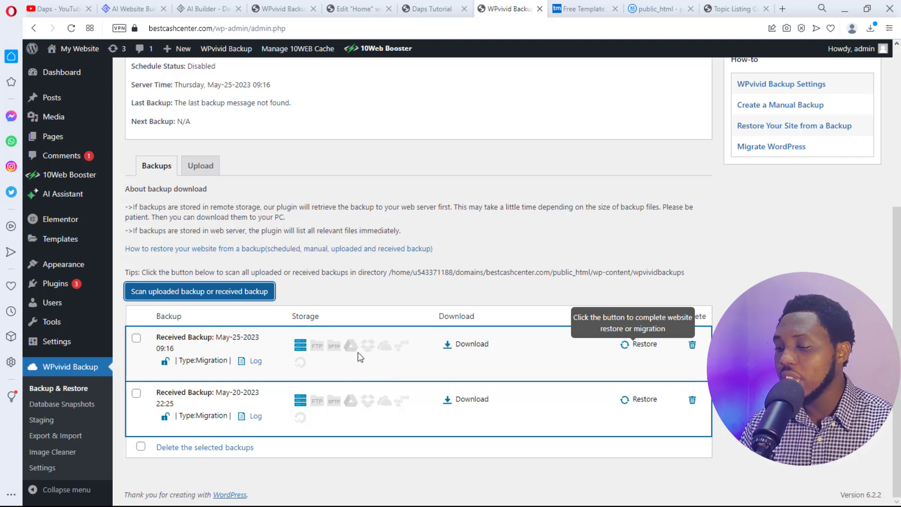
{"action": "left_click", "coordinate": [644, 345]}
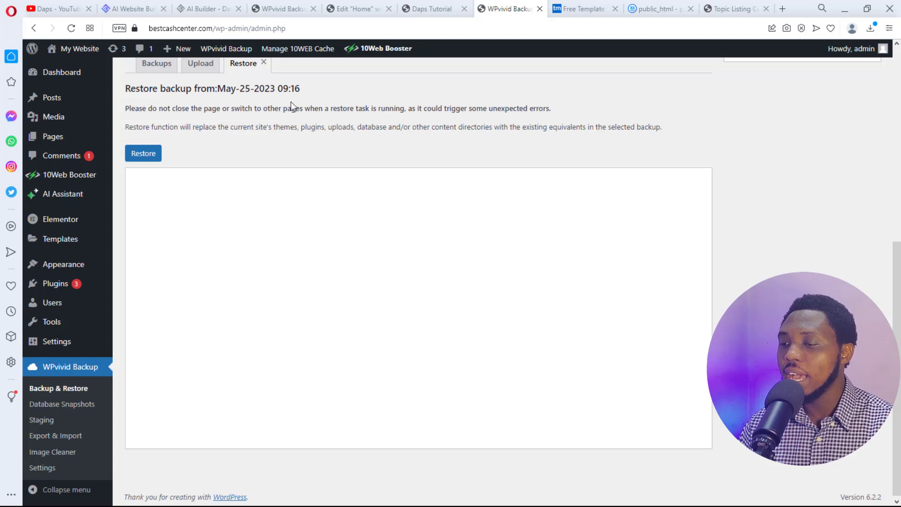
{"action": "left_click", "coordinate": [150, 156]}
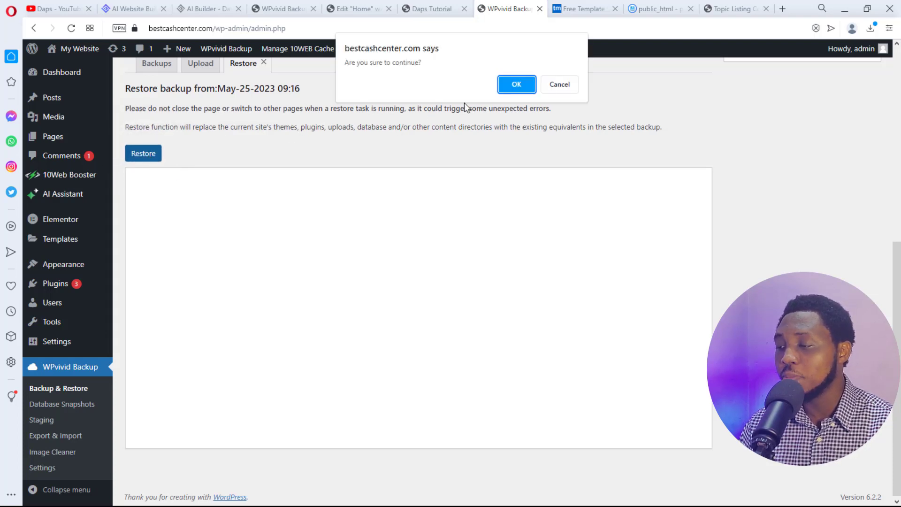
{"action": "left_click", "coordinate": [507, 85]}
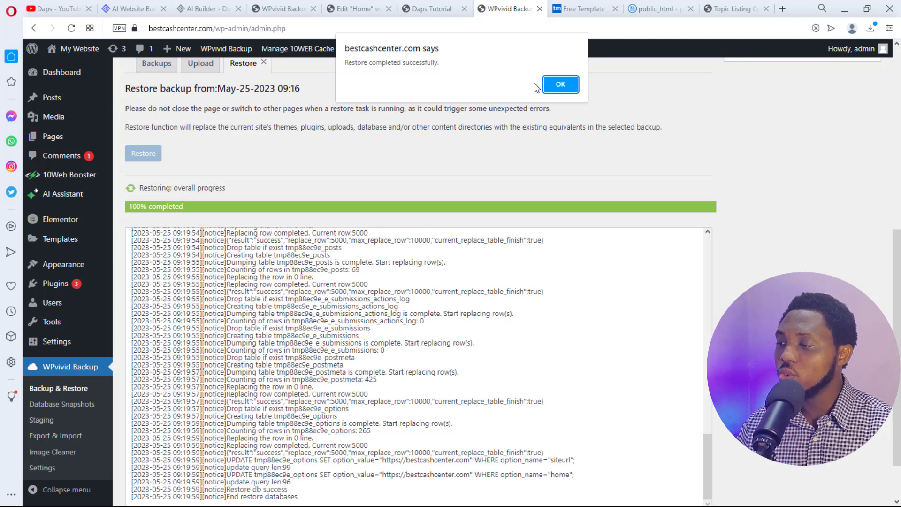
{"action": "left_click", "coordinate": [548, 86]}
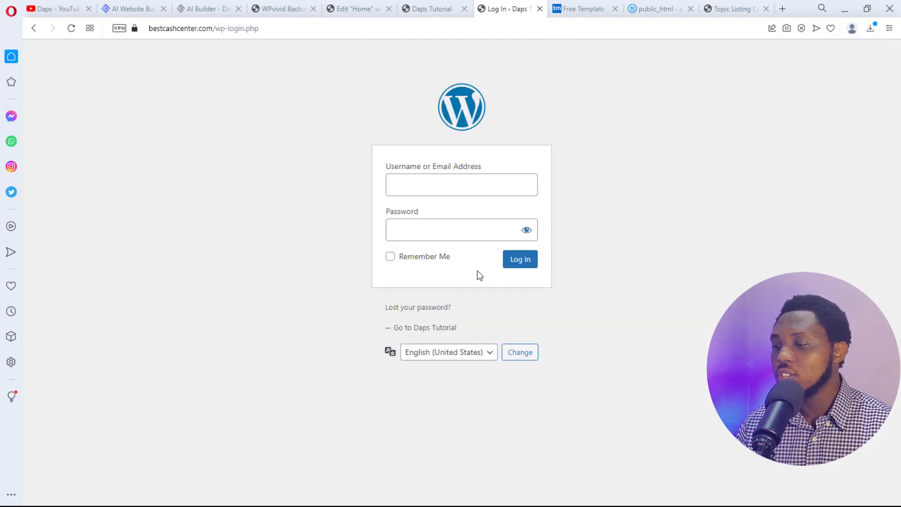
- Open the bestcashcenter.com front page from the login page and compare it with the original homepage on dapstutorial.10web.site
{"action": "left_click", "coordinate": [435, 327]}
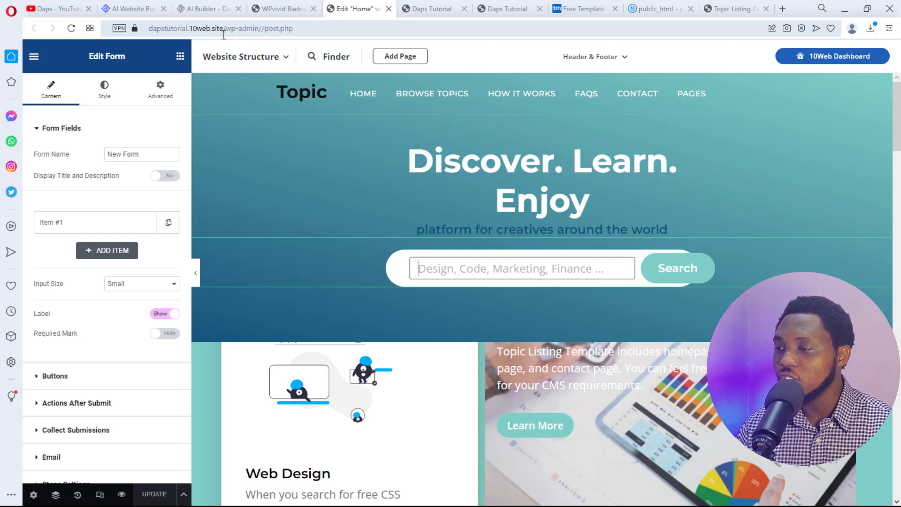
{"action": "left_click", "coordinate": [432, 7]}
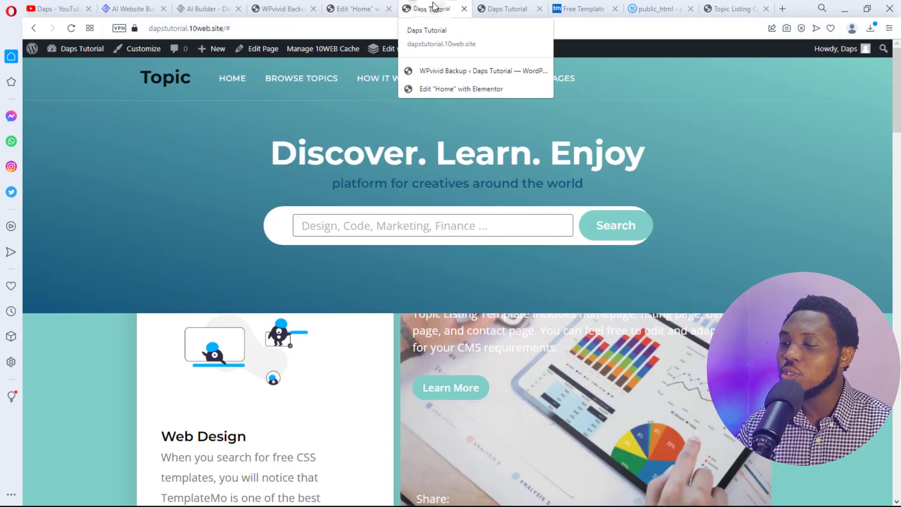
{"action": "left_click", "coordinate": [504, 9]}
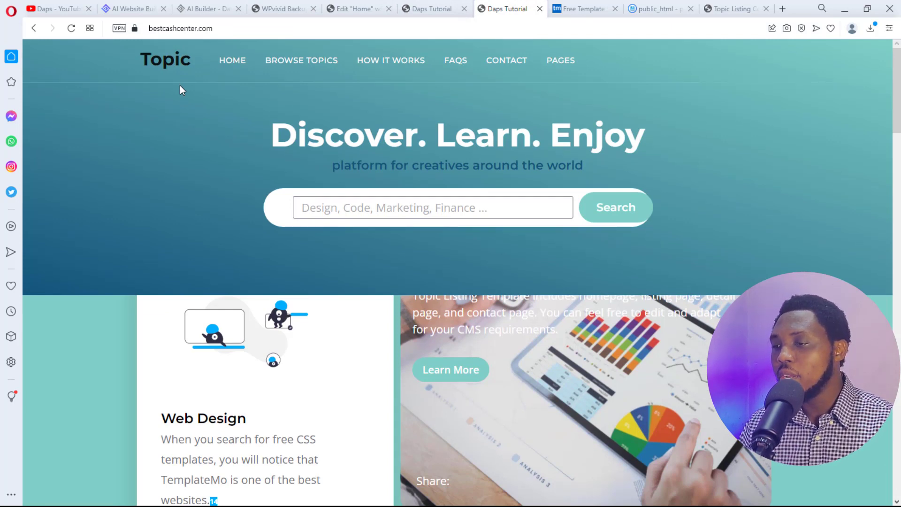
- Switch to the 10Web dashboard and examine the Add A Domain form for pointing a domain to the site, closing it without adding one
{"action": "left_click", "coordinate": [205, 9]}
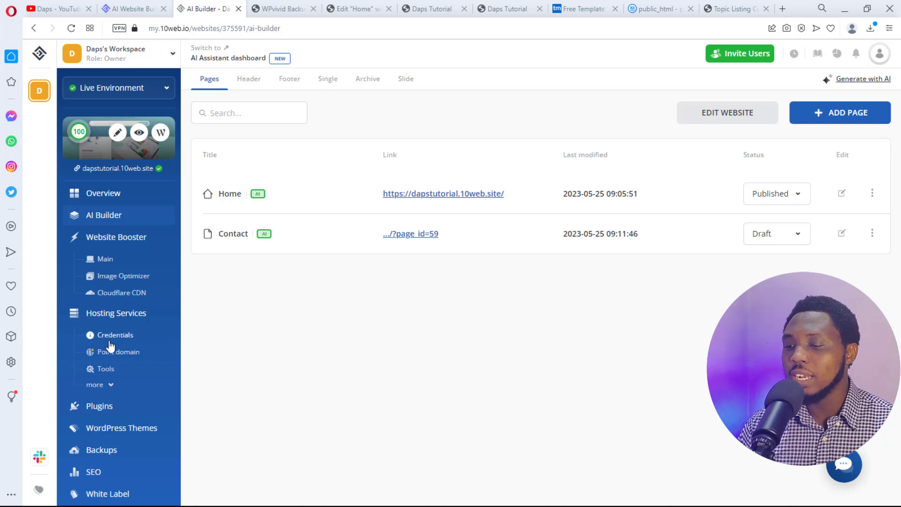
{"action": "left_click", "coordinate": [119, 358]}
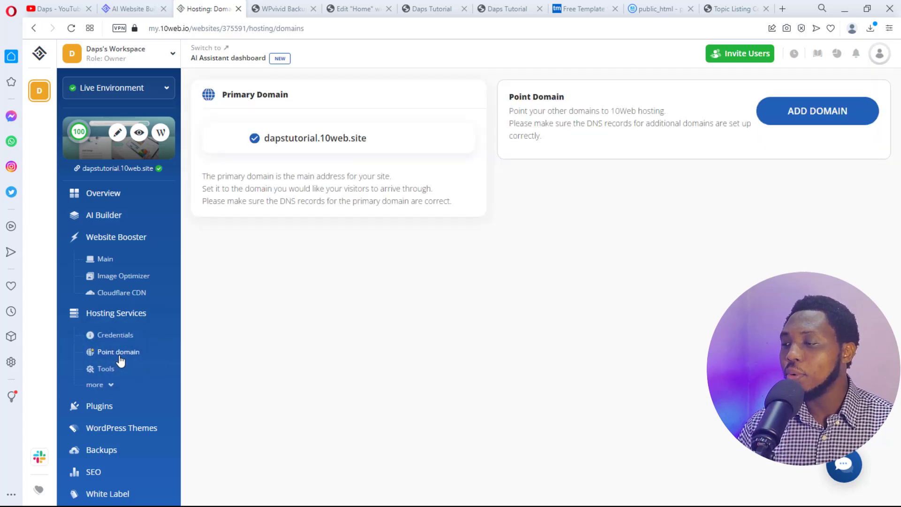
{"action": "left_click", "coordinate": [820, 119]}
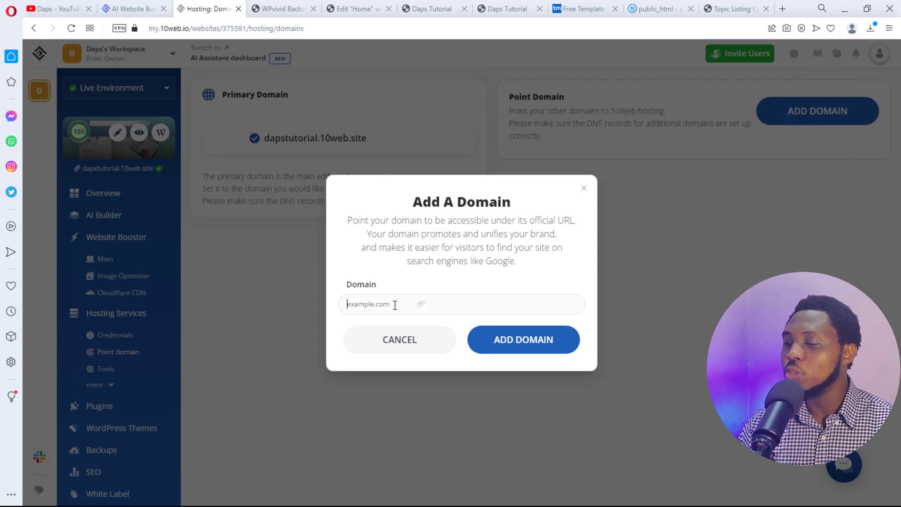
{"action": "left_click", "coordinate": [421, 304]}
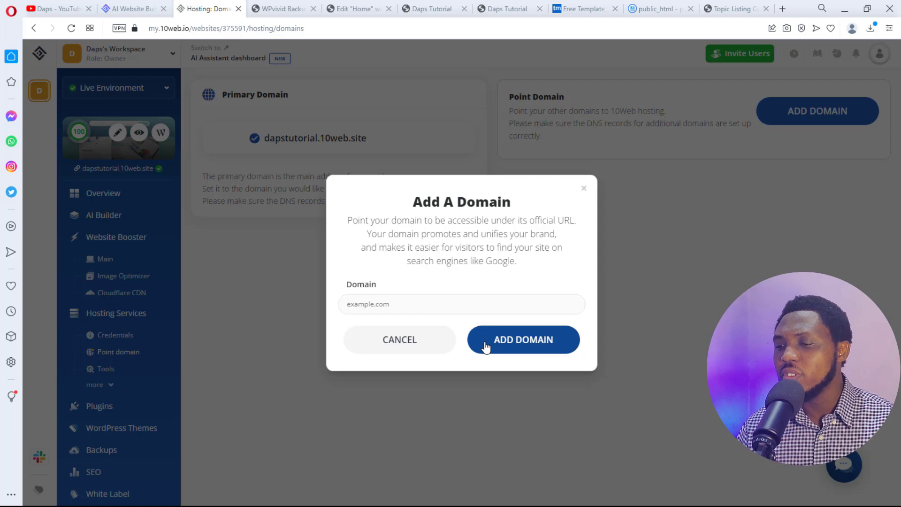
{"action": "left_click", "coordinate": [369, 374]}
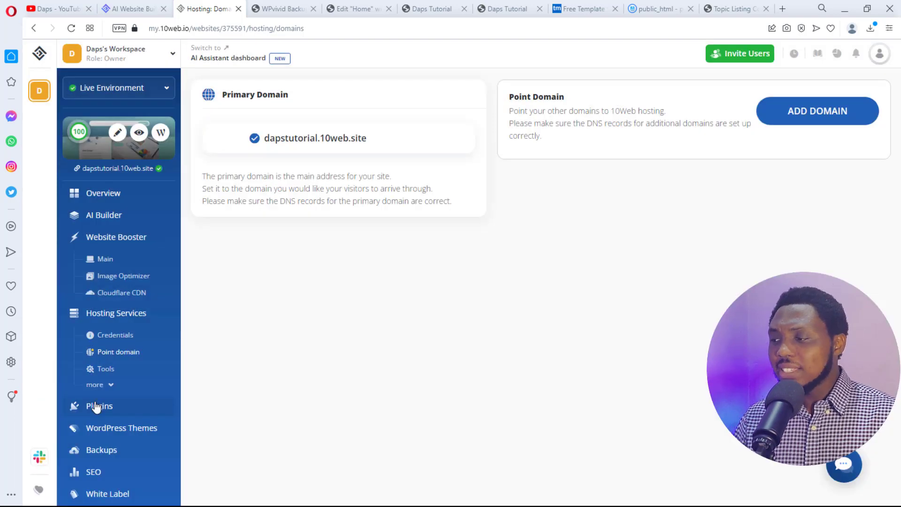